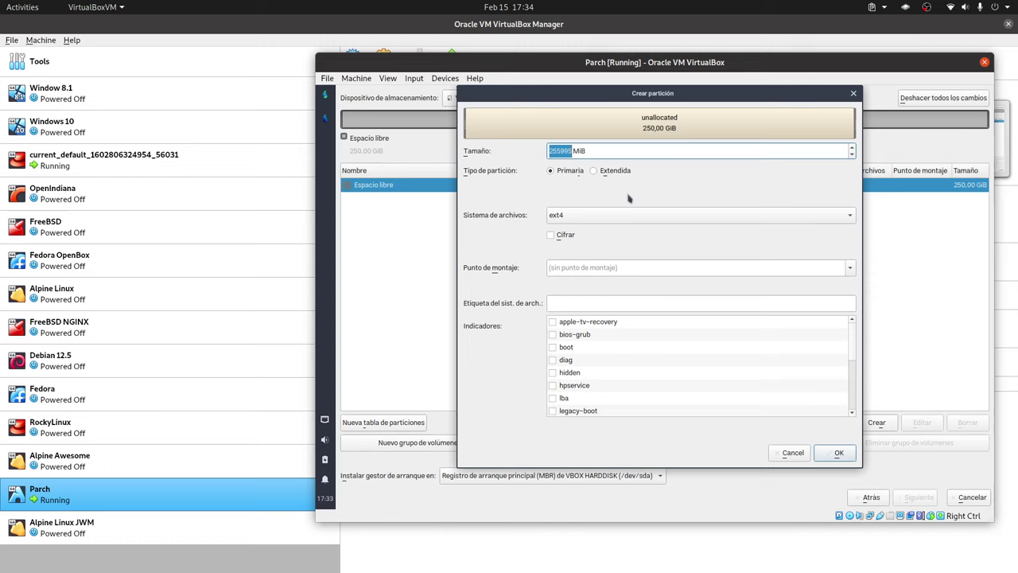
Create a 256 MiB partition mounted at /boot with the boot flag set.
type("256")
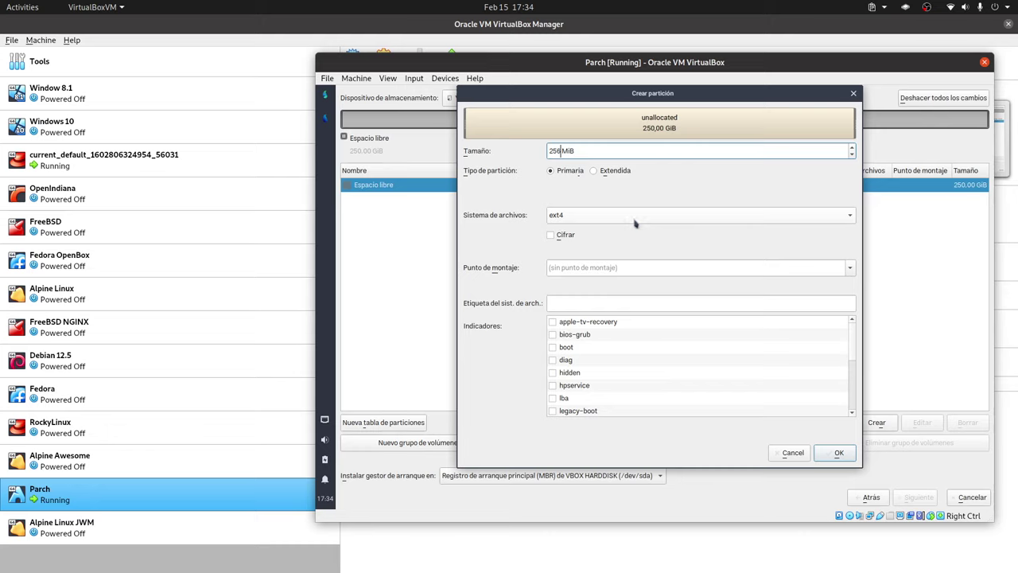
left_click(850, 268)
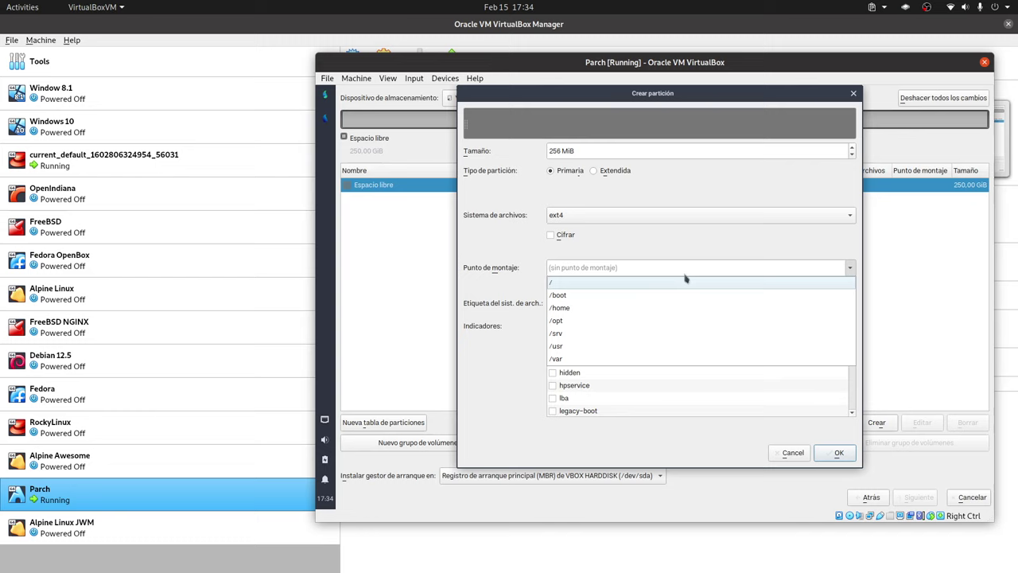
left_click(636, 295)
left_click(554, 348)
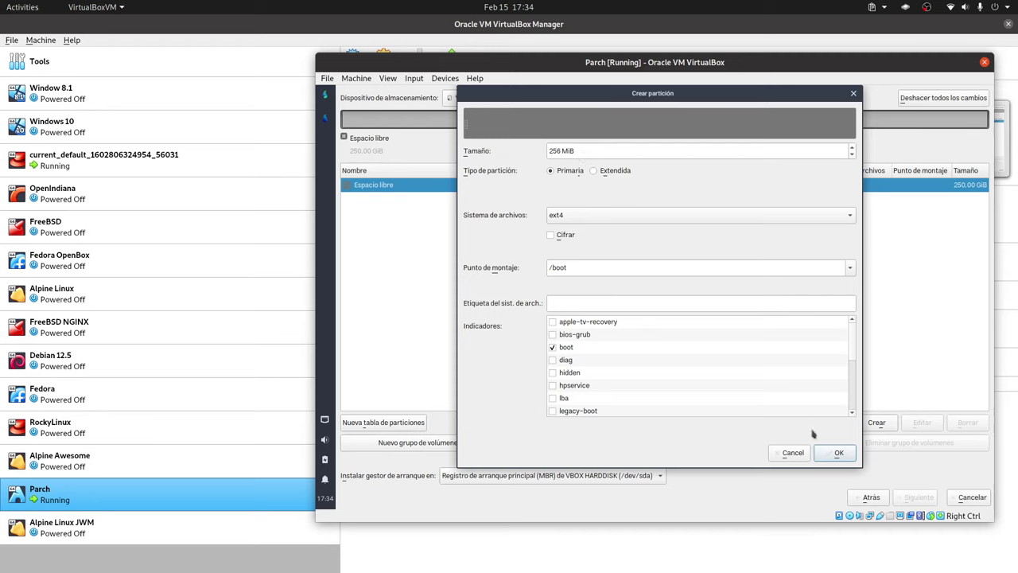
left_click(839, 457)
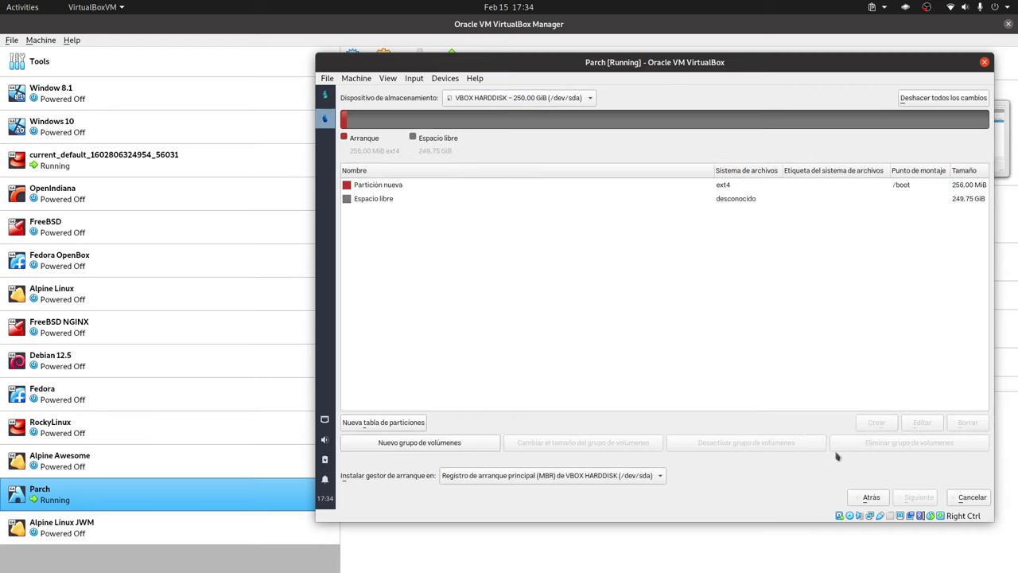
Create a 25600 MiB root (/) partition in the free space after /boot.
left_click(393, 199)
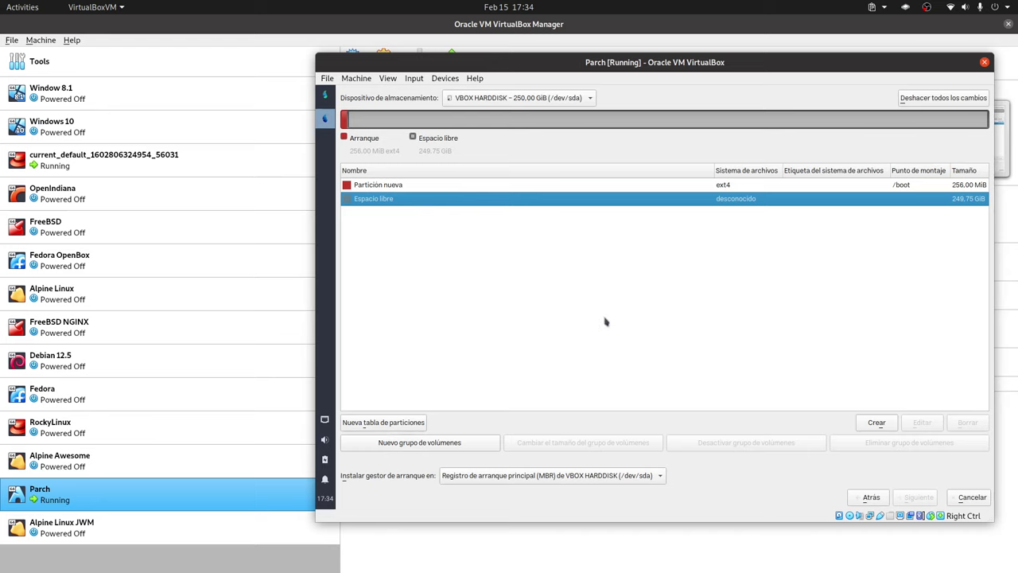
left_click(876, 428)
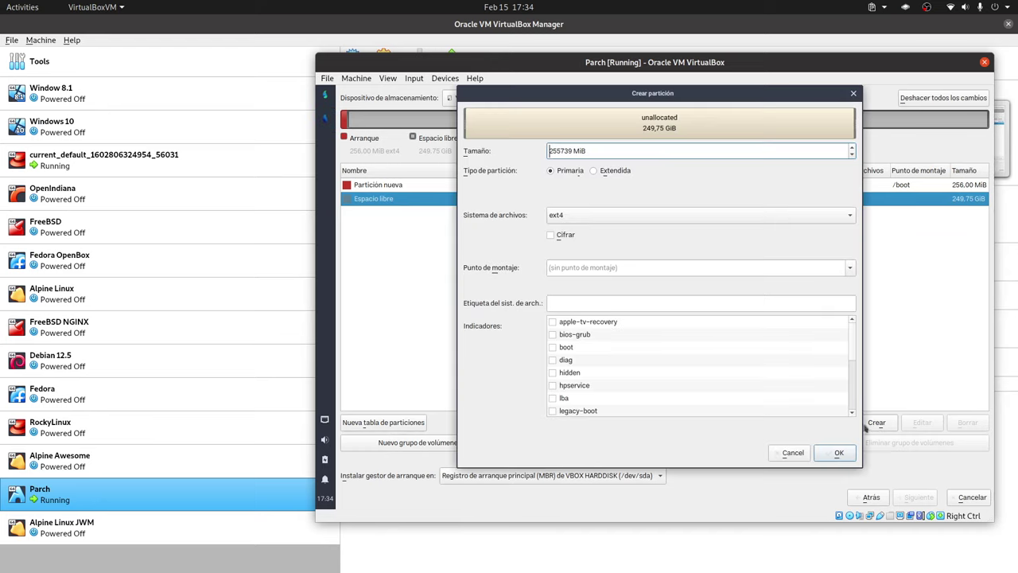
double_click(560, 150)
type("25600")
left_click(850, 271)
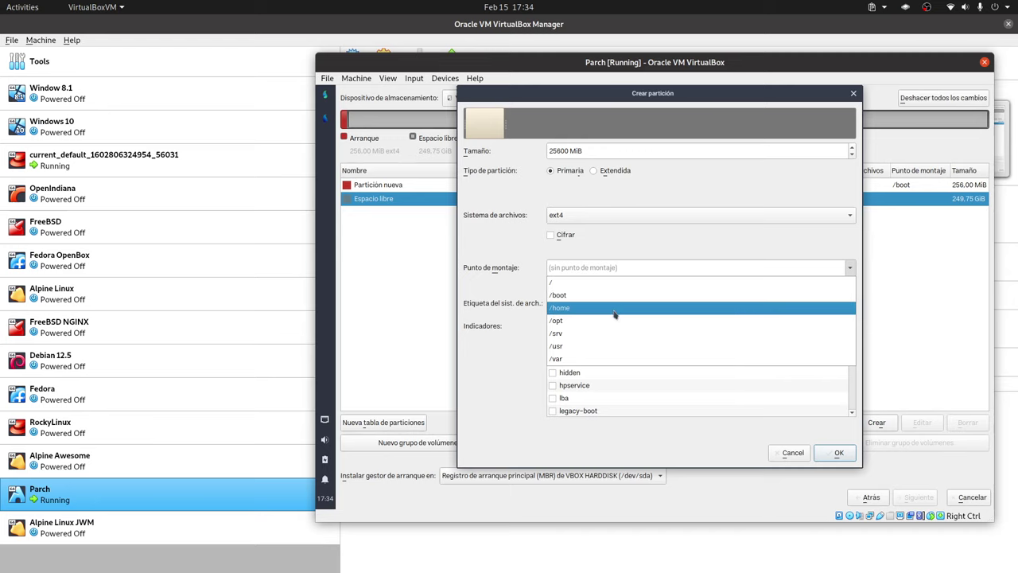
left_click(603, 283)
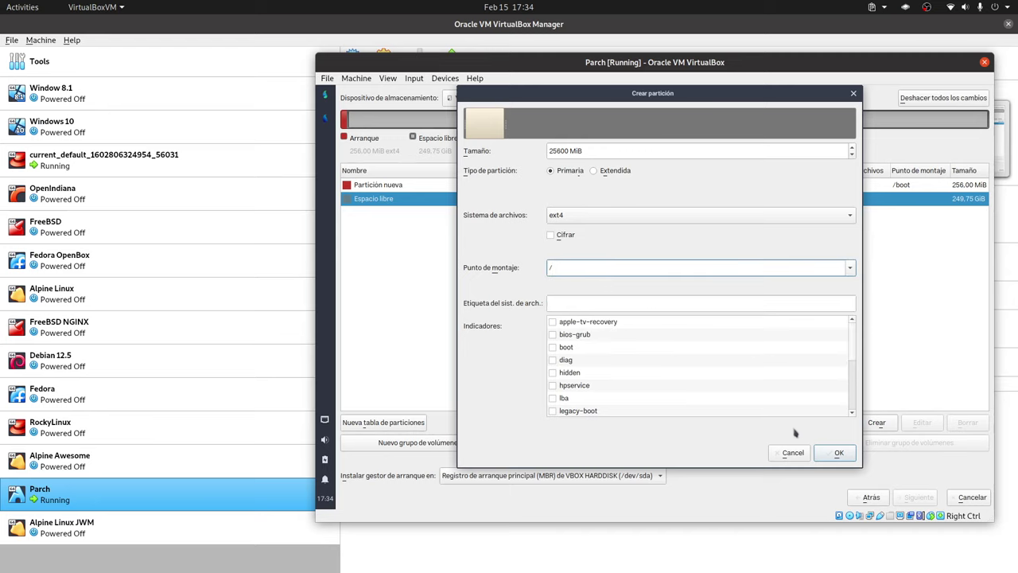
left_click(837, 454)
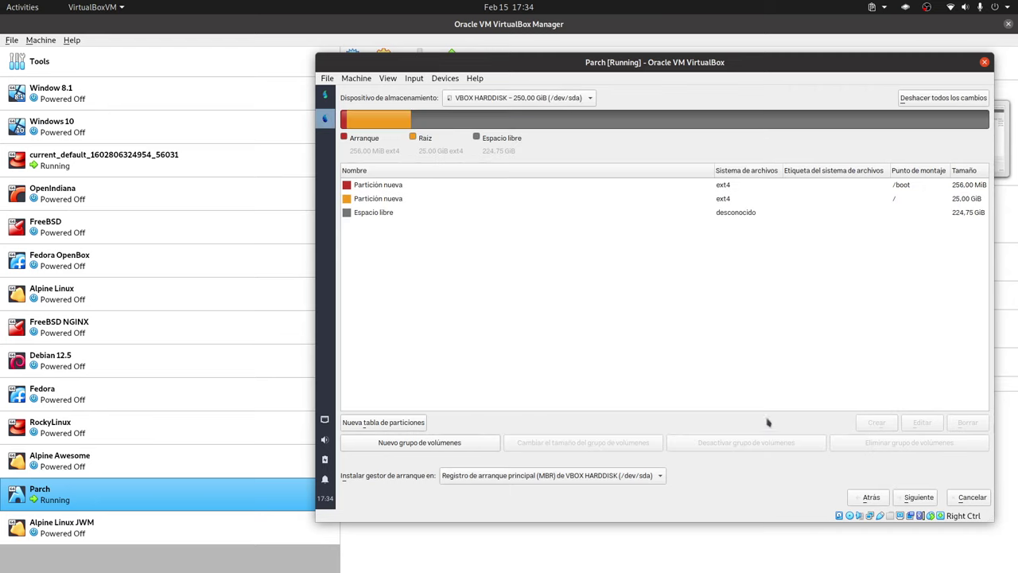
left_click(399, 213)
Make a /home partition from all remaining 224.75 GiB and continue past partitioning.
left_click(877, 424)
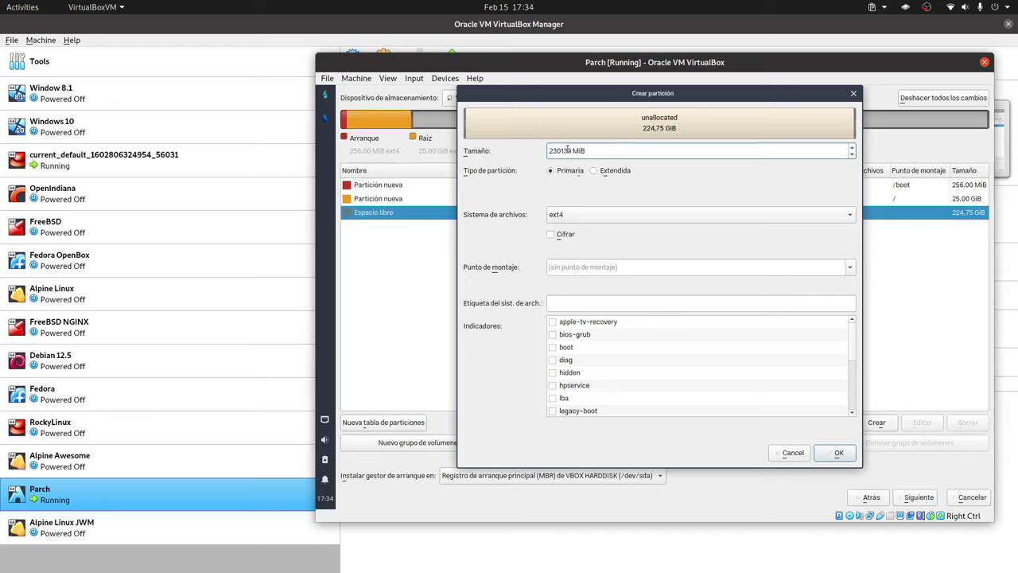
left_click(850, 267)
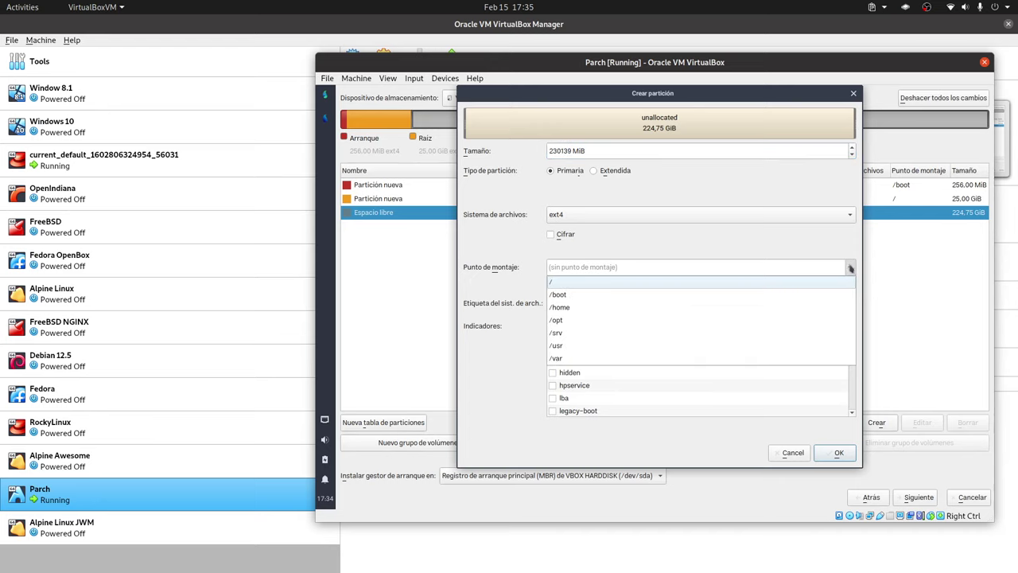
left_click(593, 308)
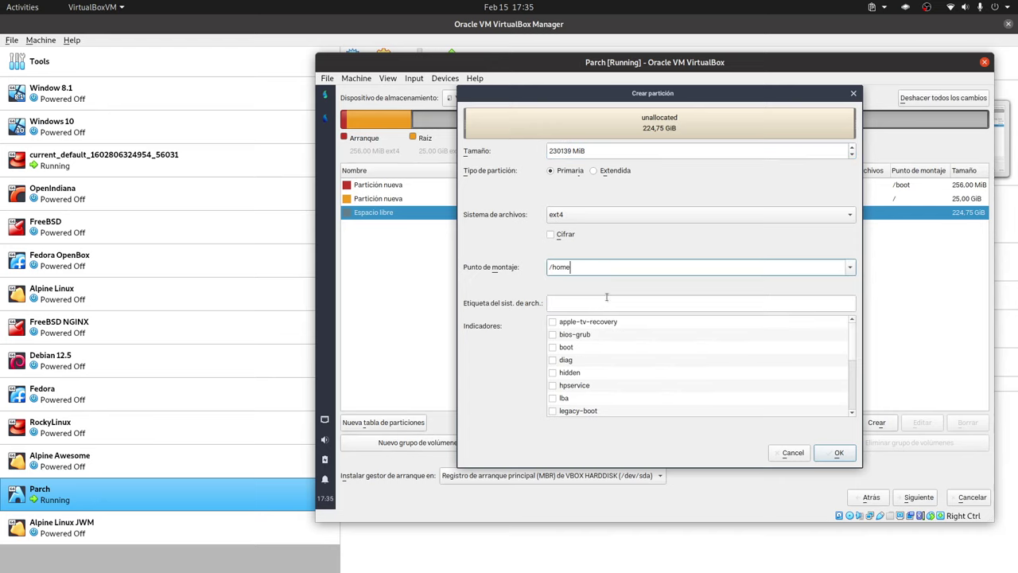
left_click(839, 452)
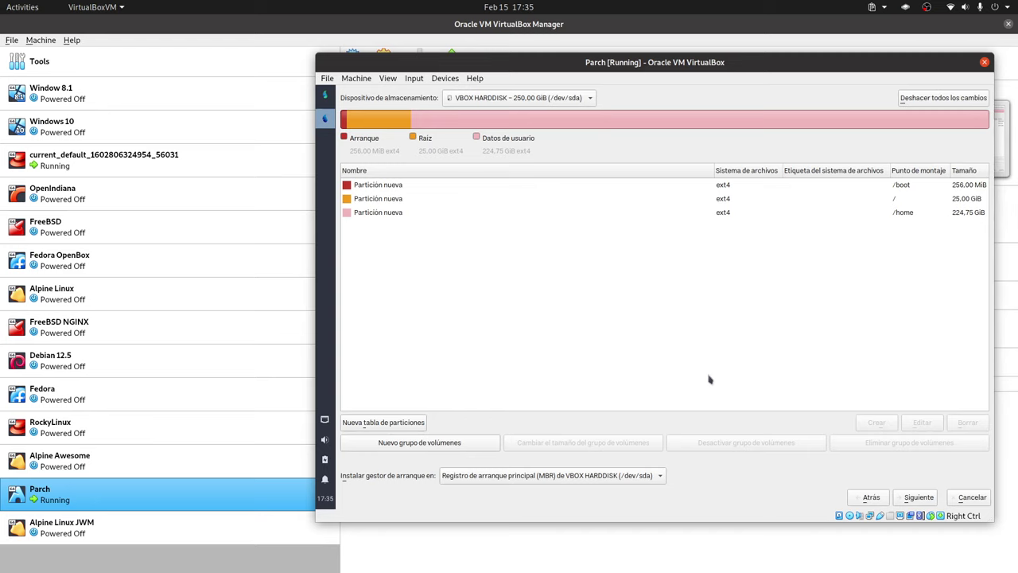
left_click(918, 497)
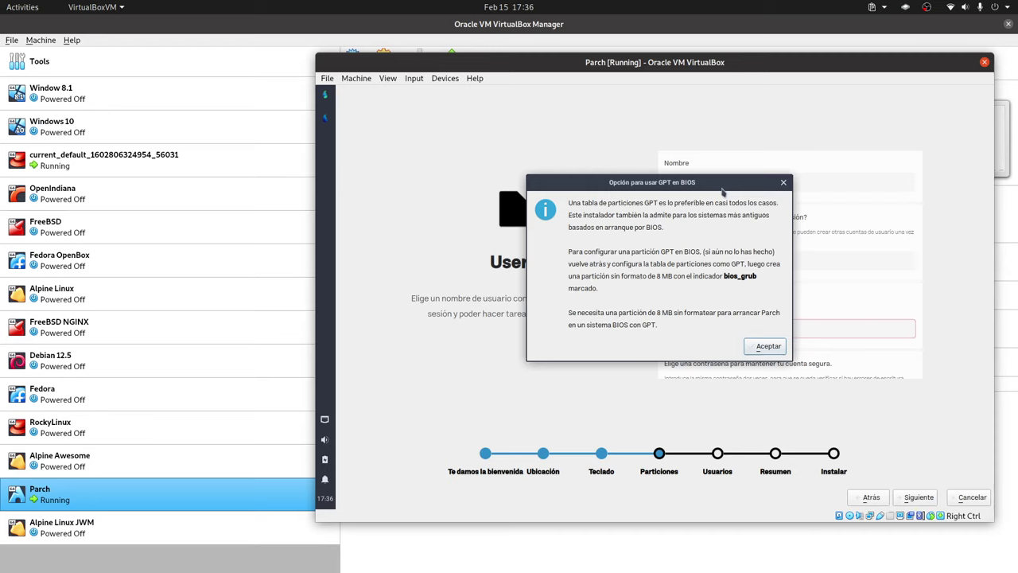
Dismiss the GPT on BIOS notice and enter the full name and computer name.
left_click(768, 347)
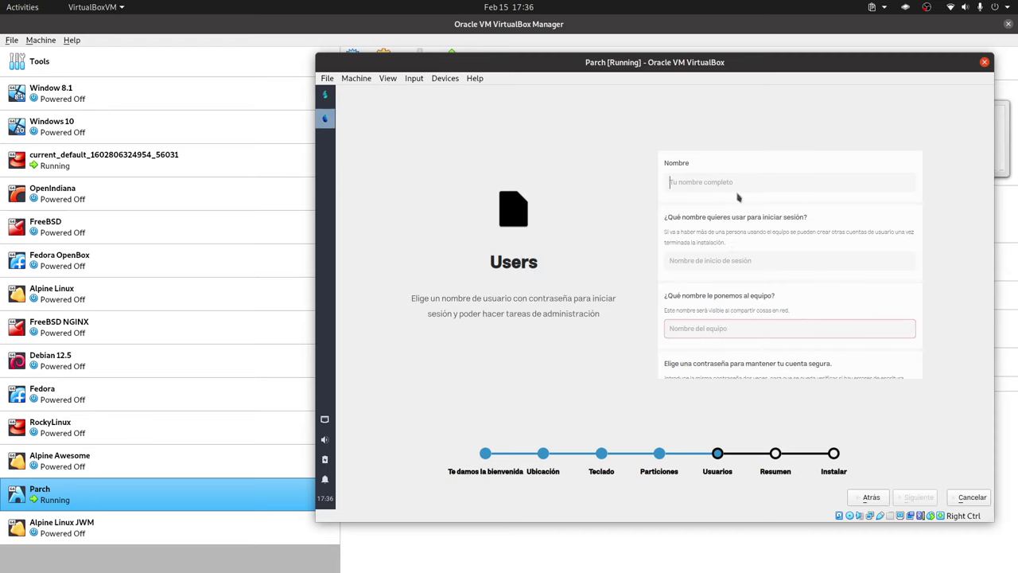
type("Lib")
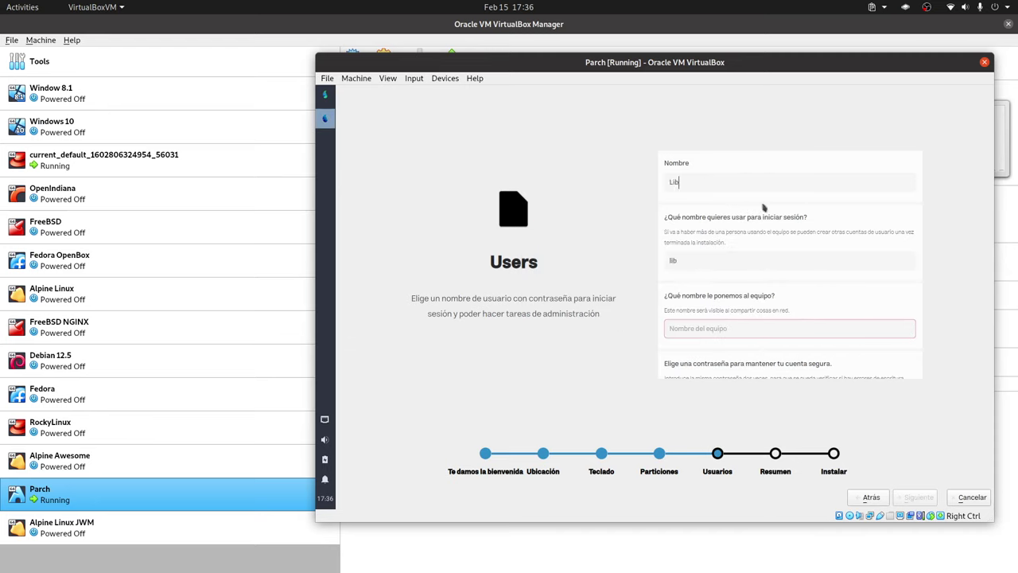
type("reByte")
left_click(725, 330)
type("l")
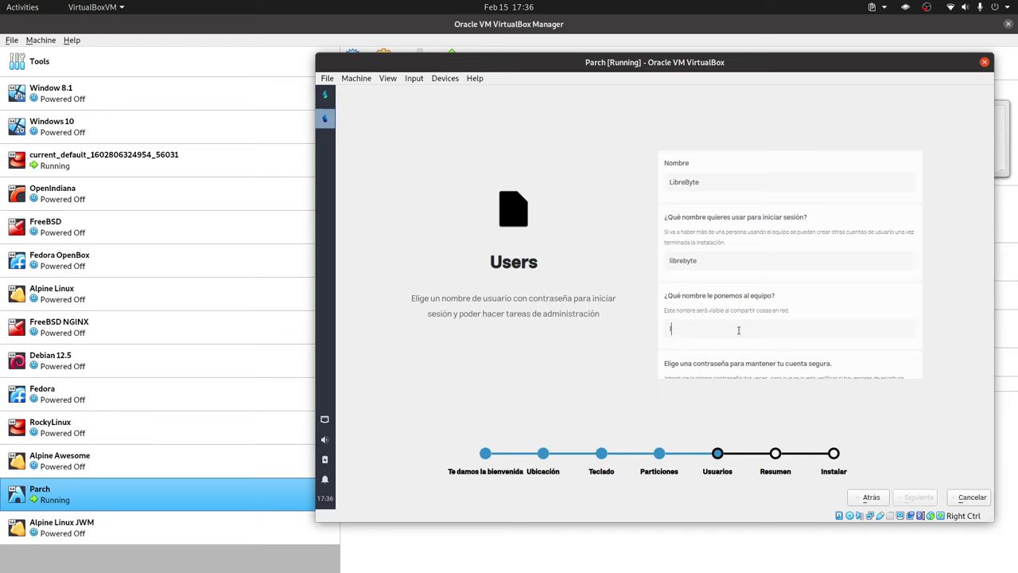
type("ibrebyte-pc")
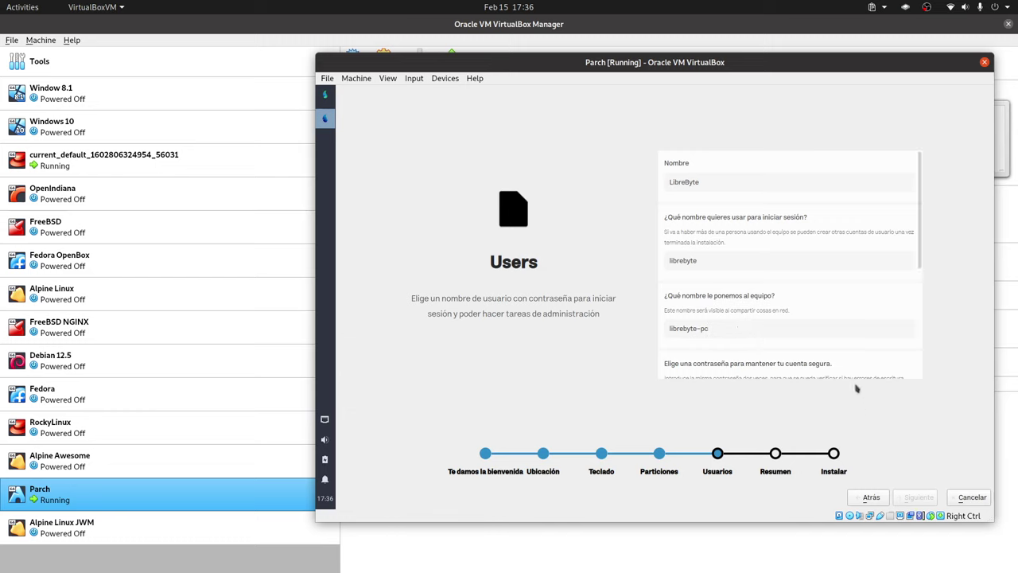
Enter and confirm the user password and root password, then continue to the summary.
scroll(875, 294, "down", 2)
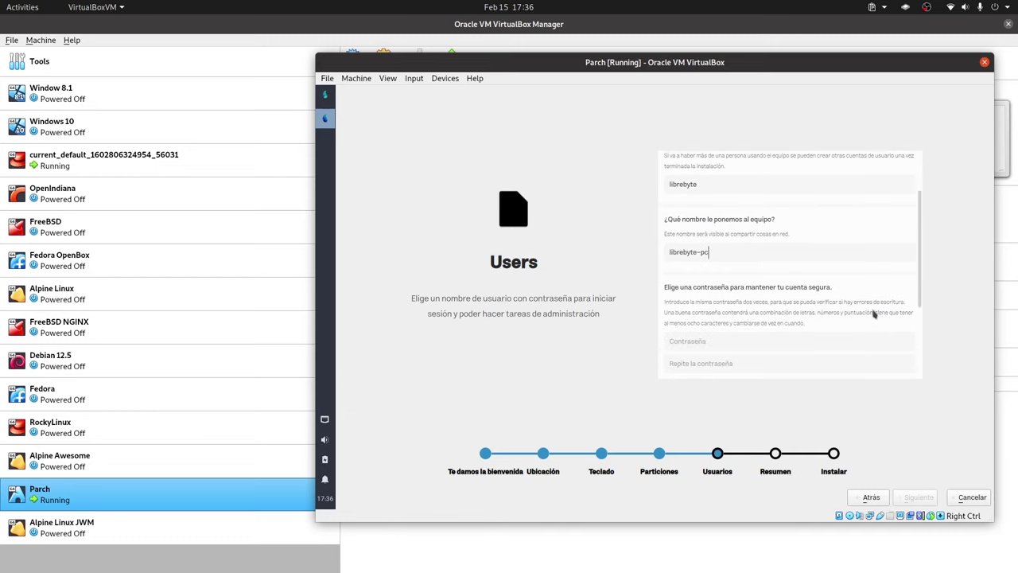
scroll(745, 332, "down", 1)
scroll(746, 333, "down", 3)
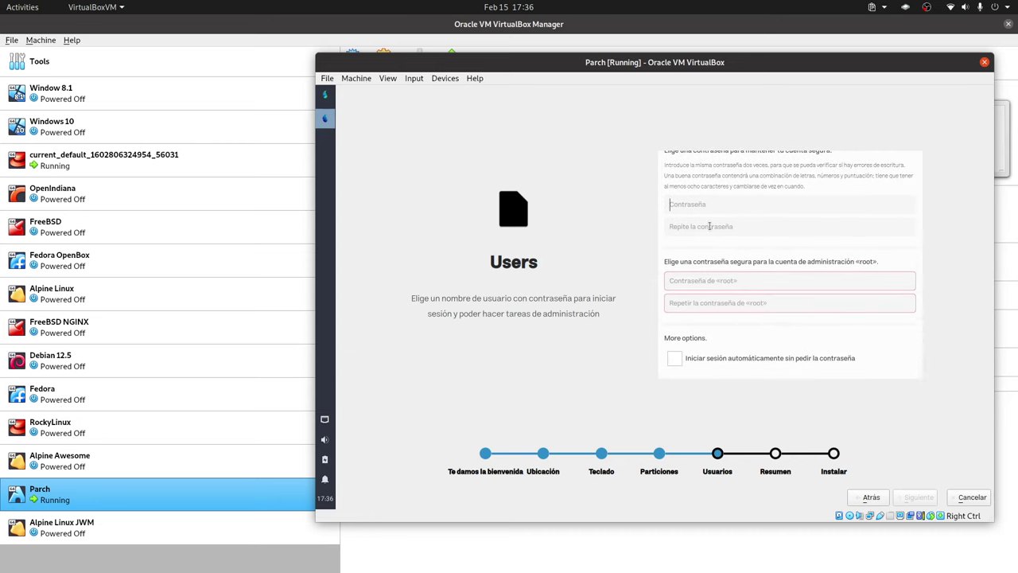
type("123")
left_click(703, 226)
type("123")
key("Tab")
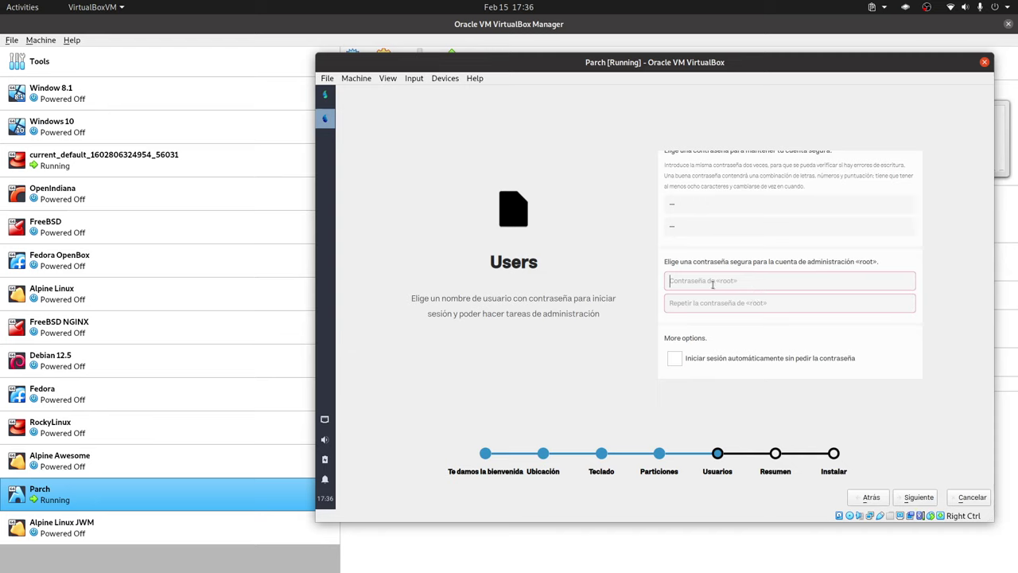
type("12")
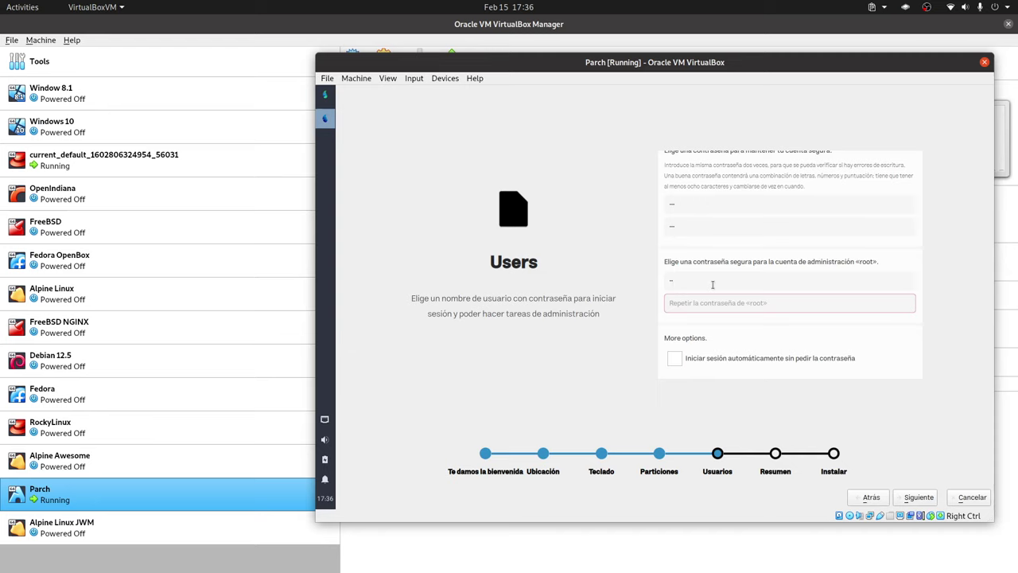
left_click(706, 305)
type("12")
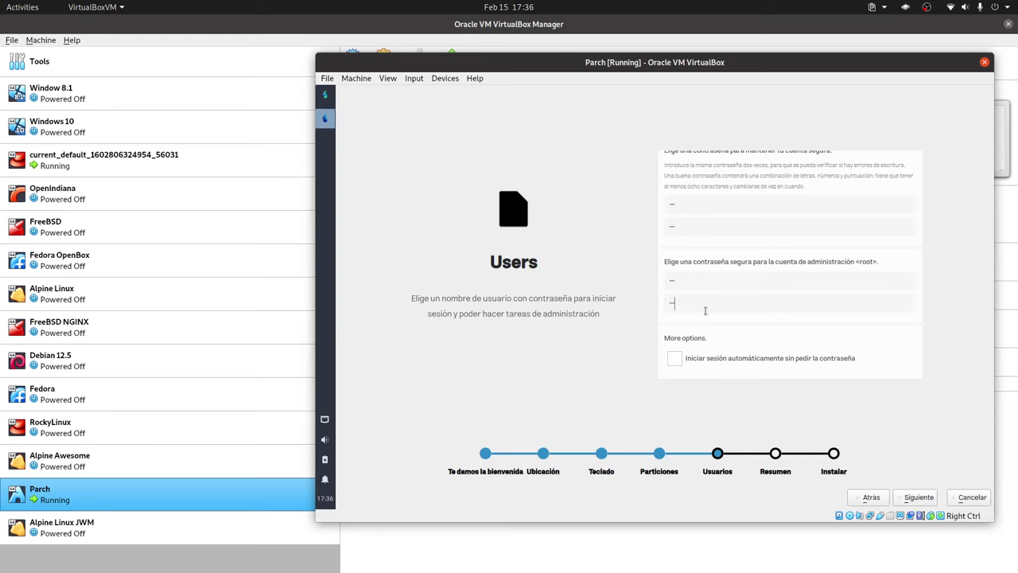
left_click(919, 501)
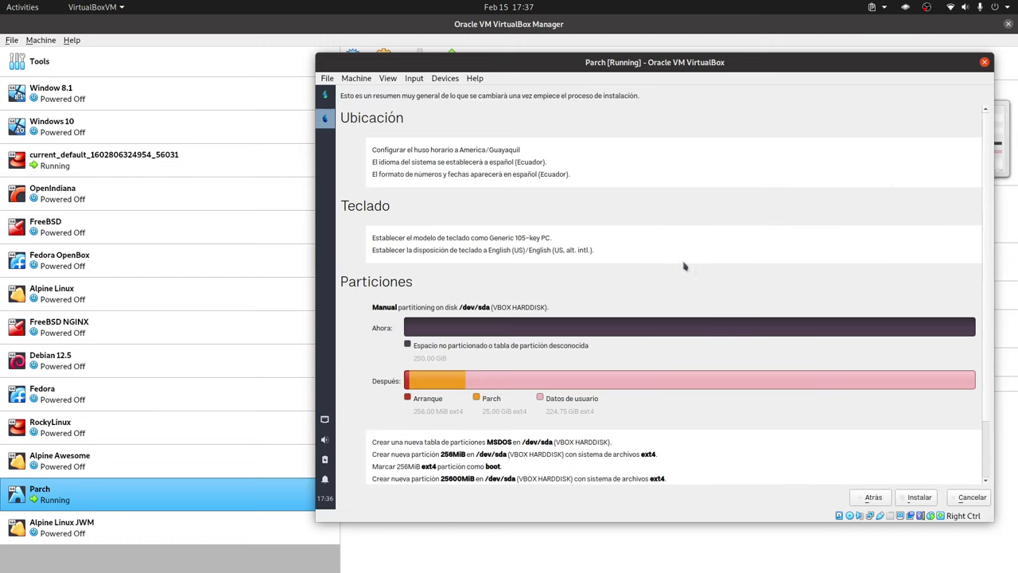
Review the Resumen page, resize the VM window slightly and start installing Parch.
scroll(734, 254, "down", 2)
scroll(733, 259, "up", 2)
left_click_drag(991, 520, 1017, 559)
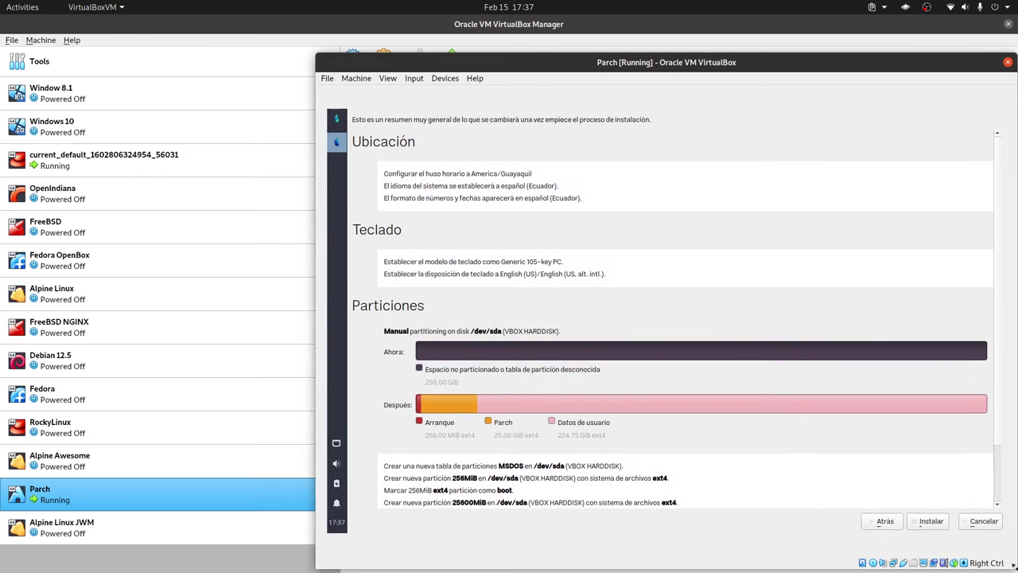
left_click_drag(1015, 570, 1004, 551)
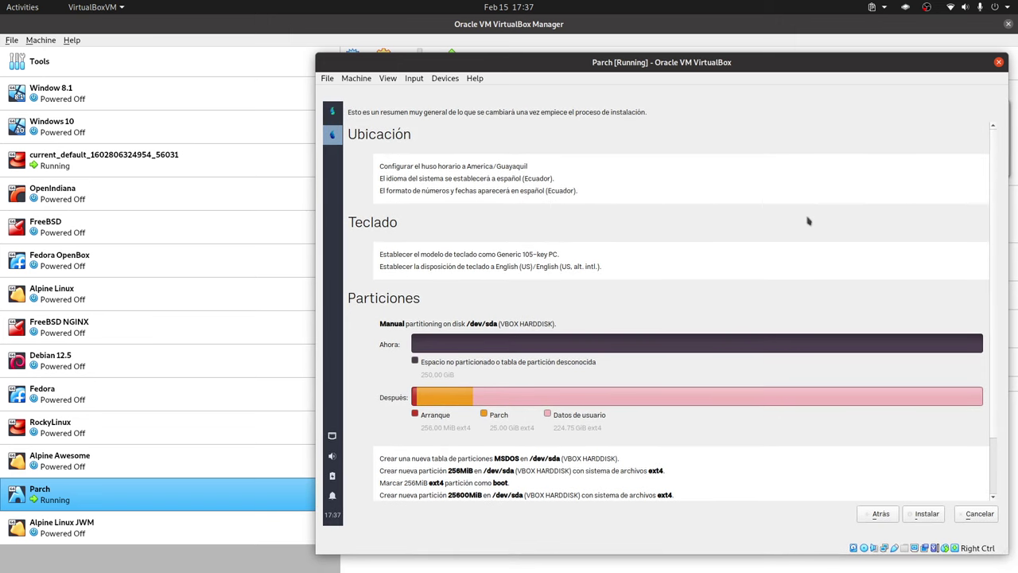
left_click(928, 515)
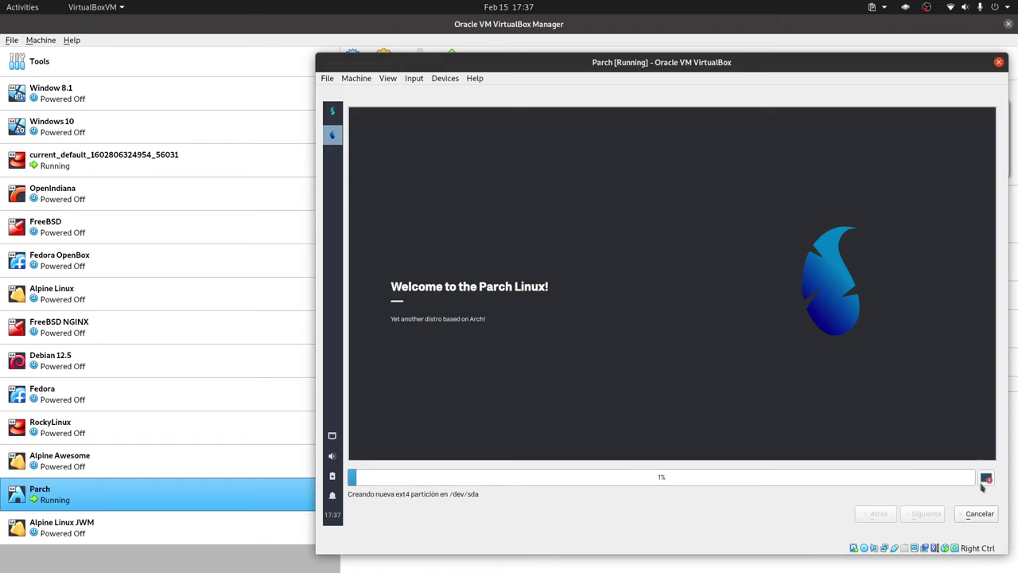
Switch between the install log and welcome slideshow until the installation finishes.
left_click(986, 478)
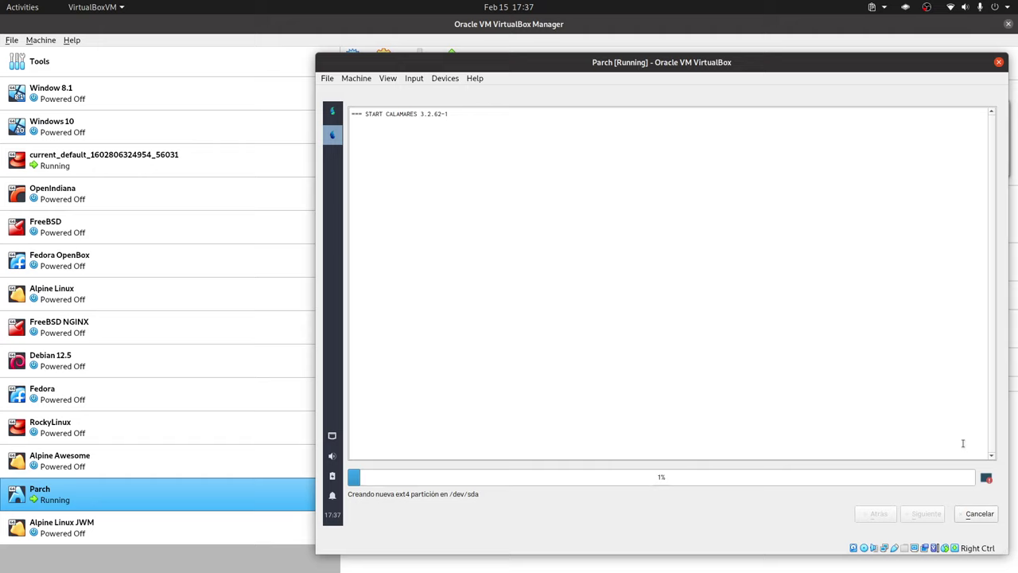
left_click(986, 478)
left_click(986, 478)
left_click(986, 478)
left_click(986, 478)
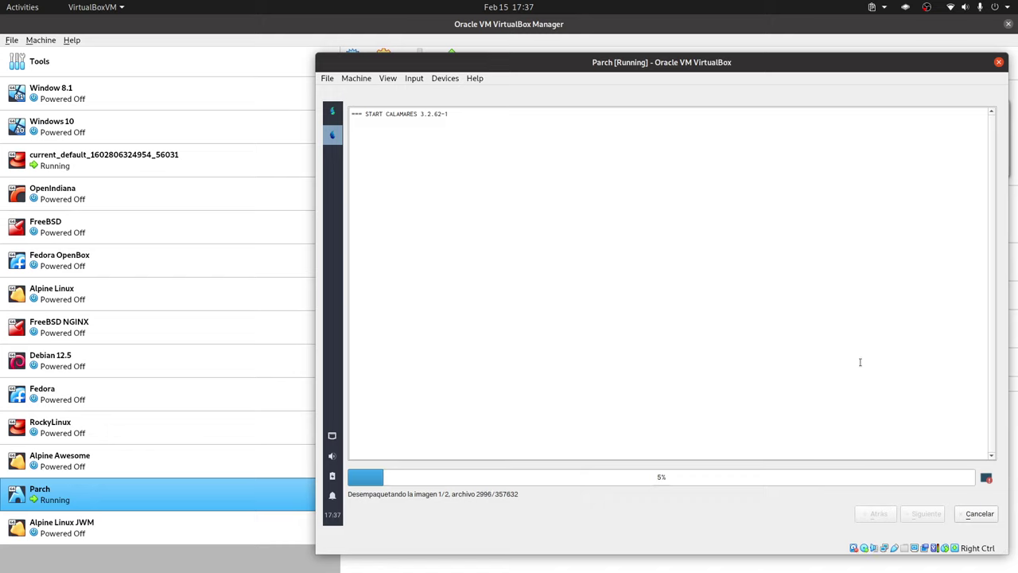
left_click(986, 478)
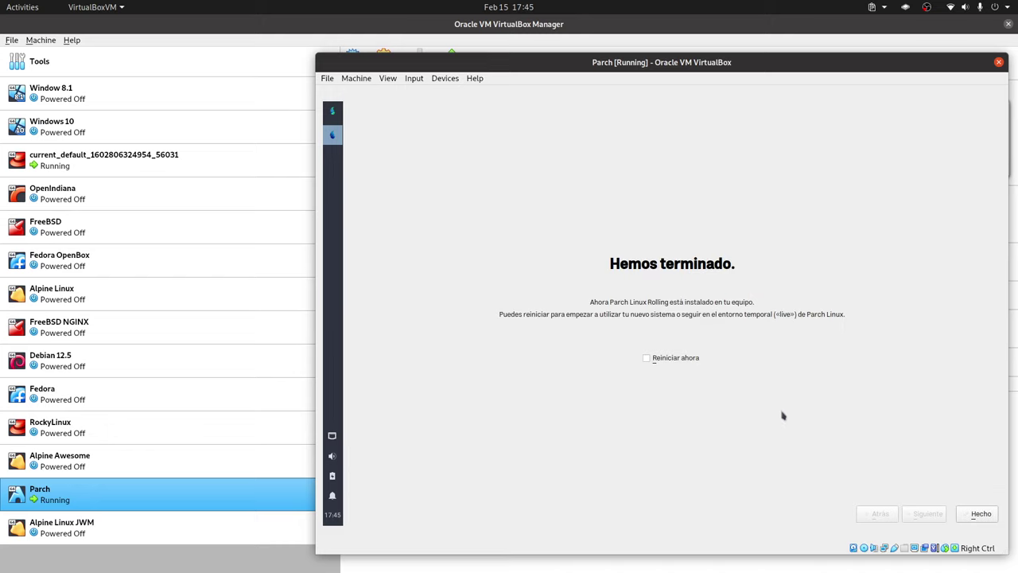
Tick 'Reiniciar ahora' and finish the installer to reboot into GRUB.
left_click(676, 359)
left_click(977, 515)
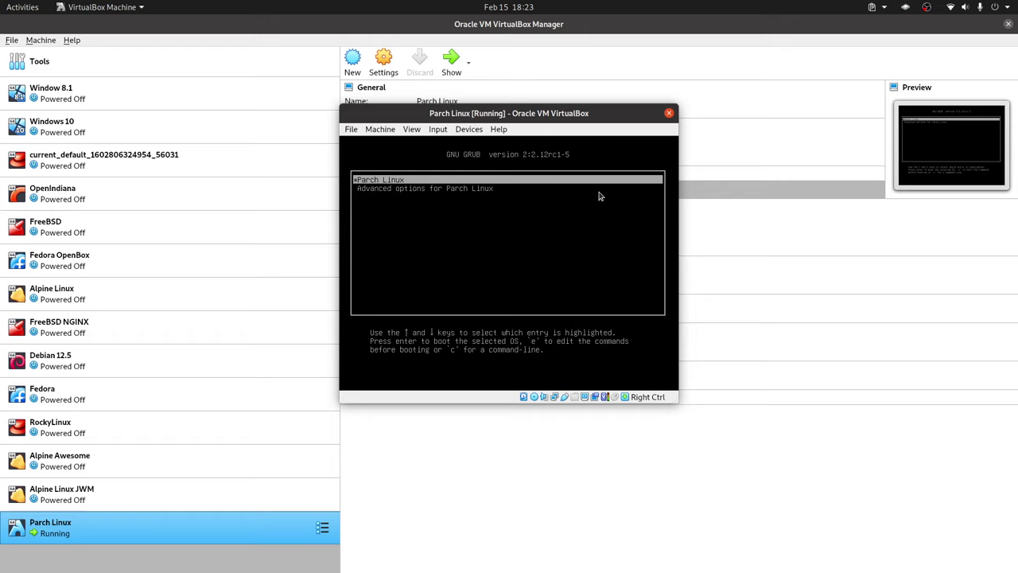
Boot the 'Parch Linux' GRUB entry.
key("Return")
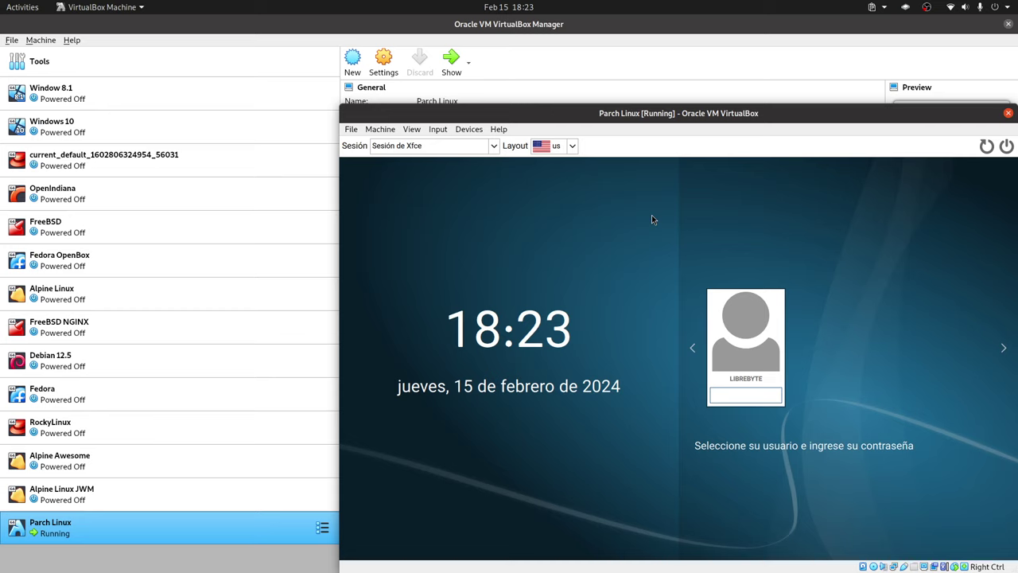
Keep the Xfce session and us layout, then log in with the user's password.
left_click(494, 145)
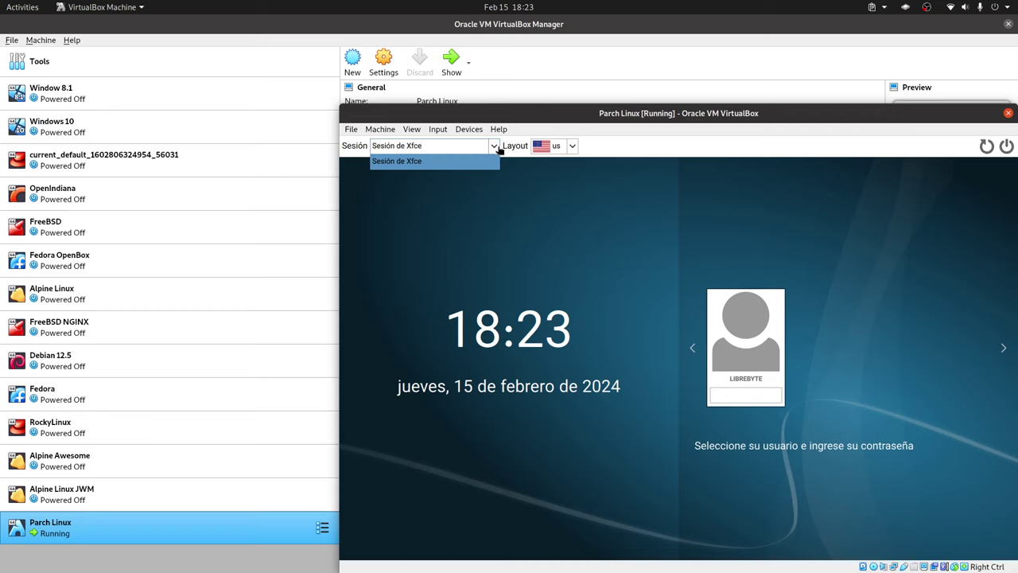
left_click(492, 145)
left_click(574, 146)
left_click(786, 228)
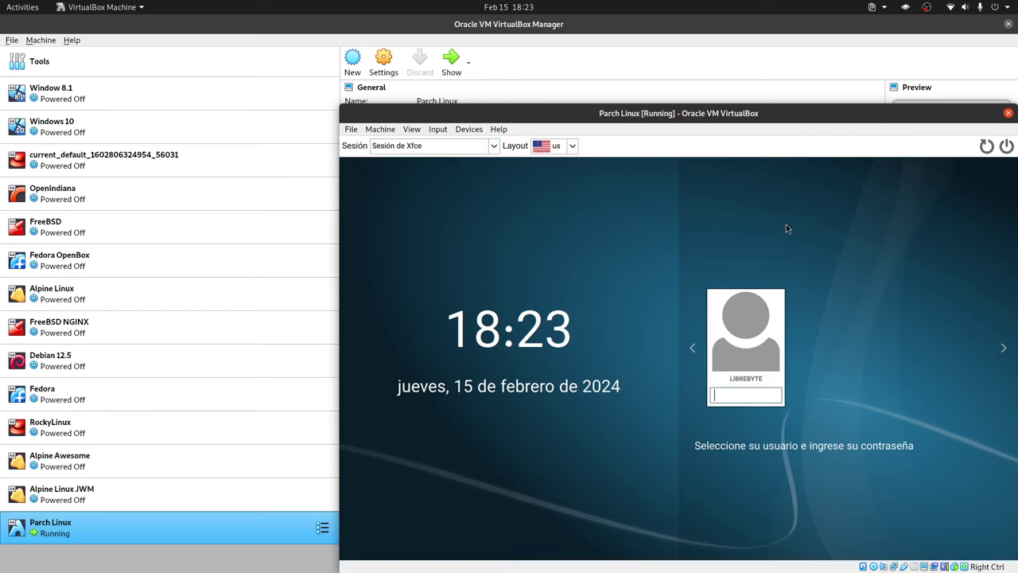
left_click(735, 398)
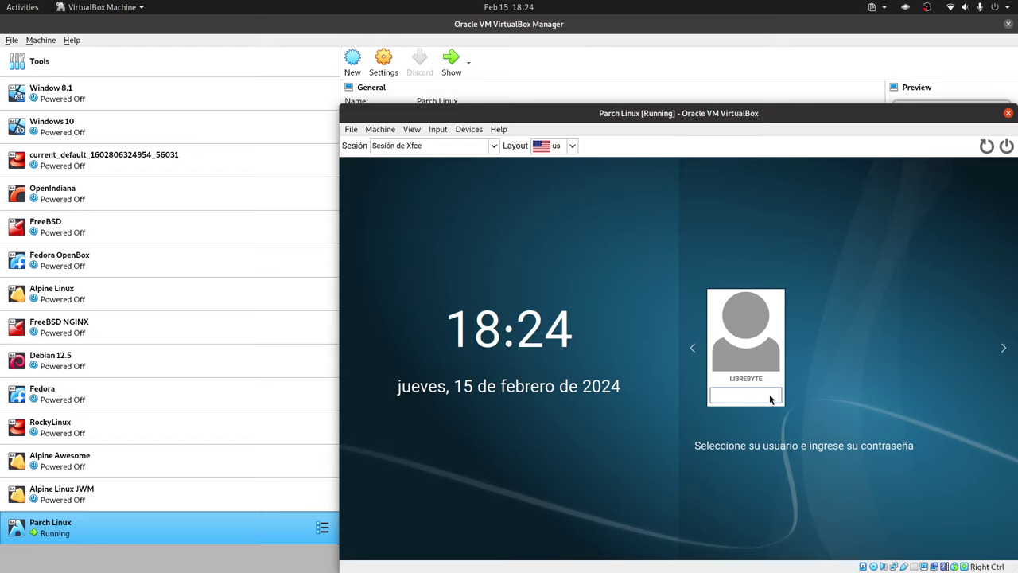
type("•••")
key("Return")
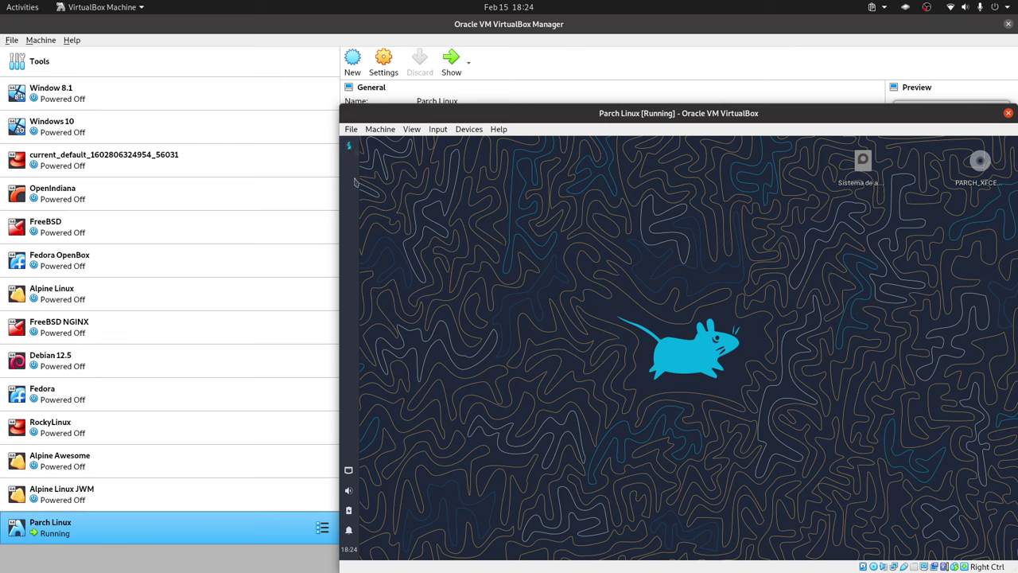
Open the Whisker application menu from the top of the side panel.
left_click(348, 146)
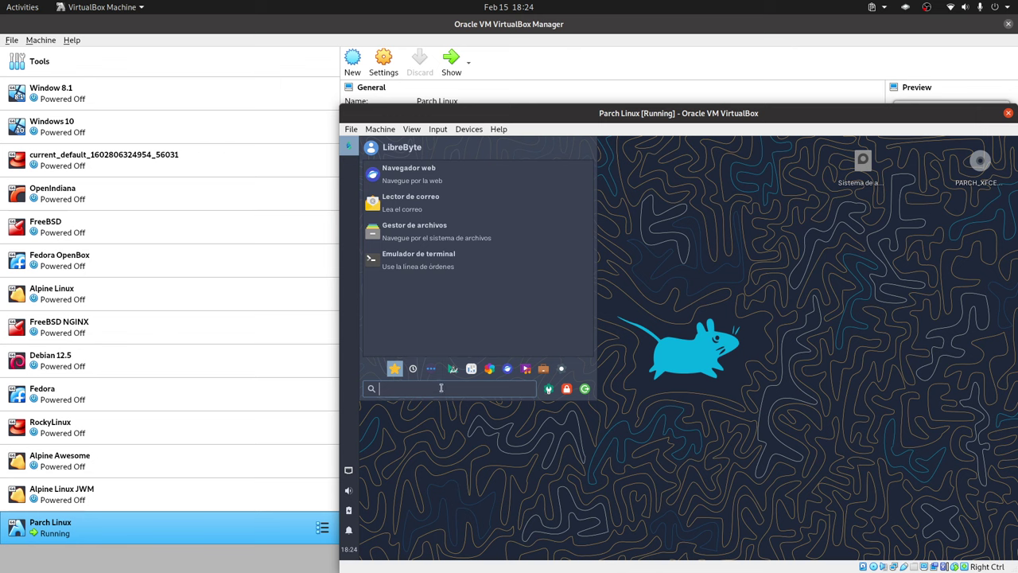
Set the guest resolution to 1920x1080 in Pantalla, keep it, and switch the VM to full screen.
type("dis")
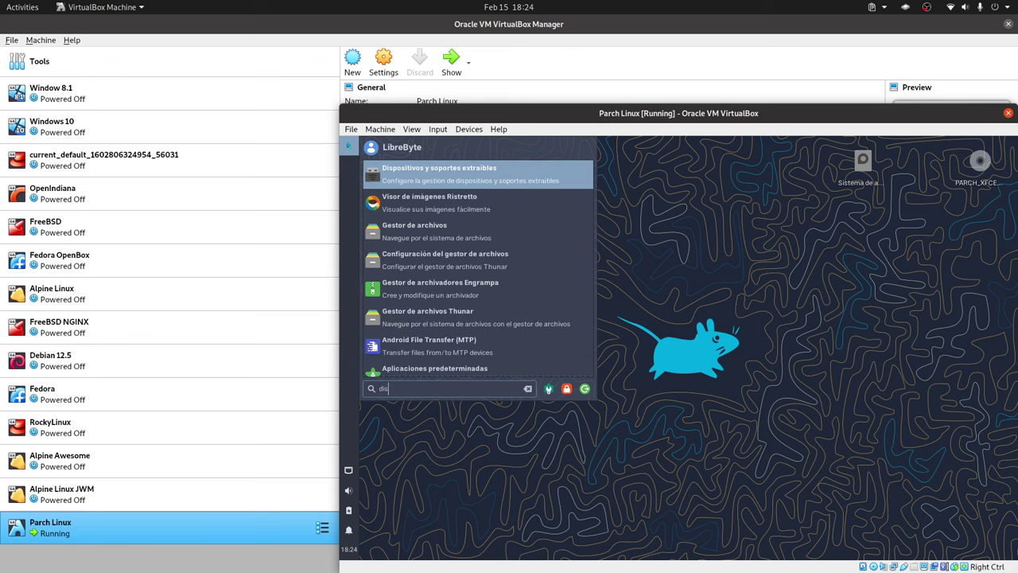
type("pla")
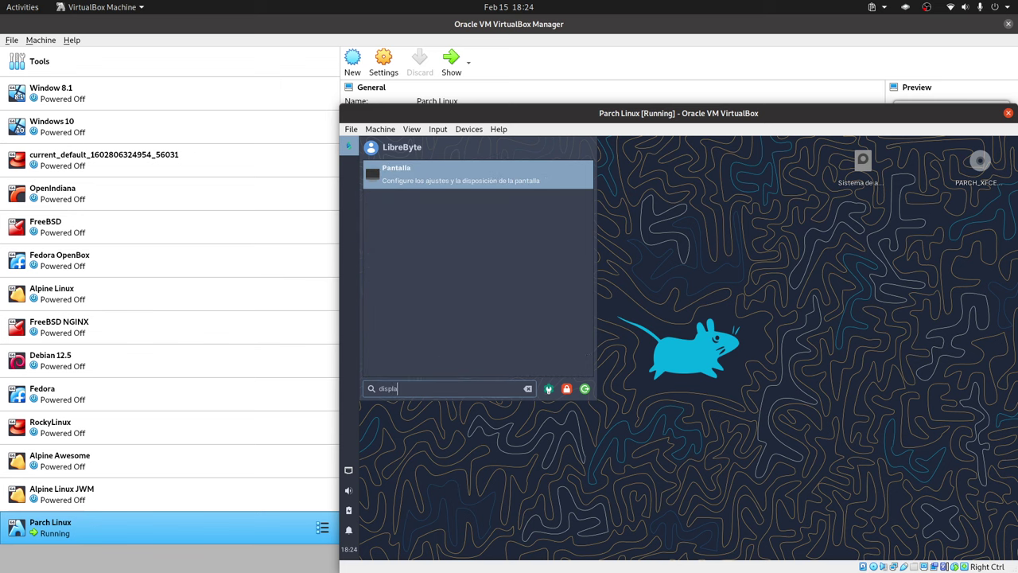
key("Return")
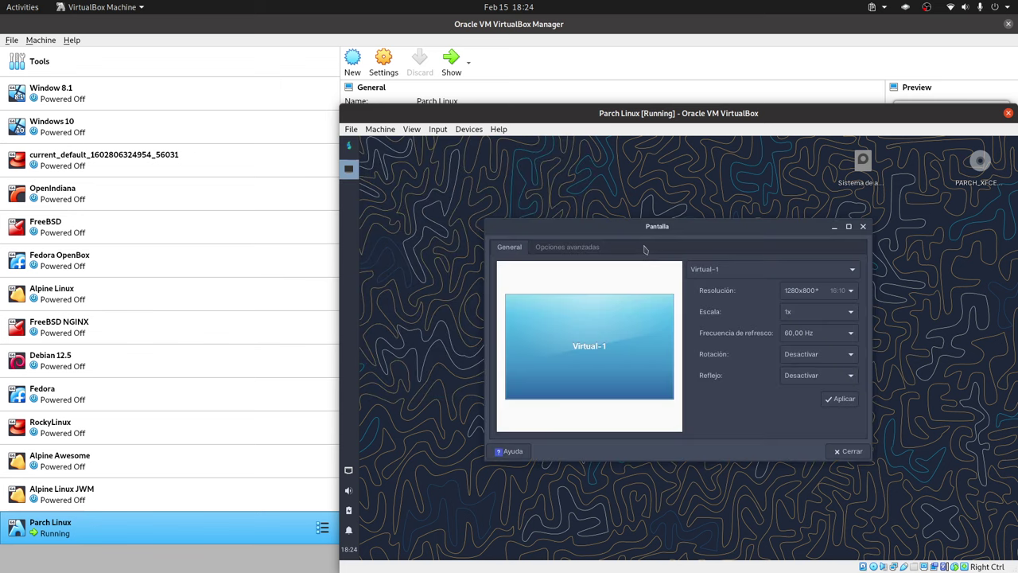
left_click(827, 292)
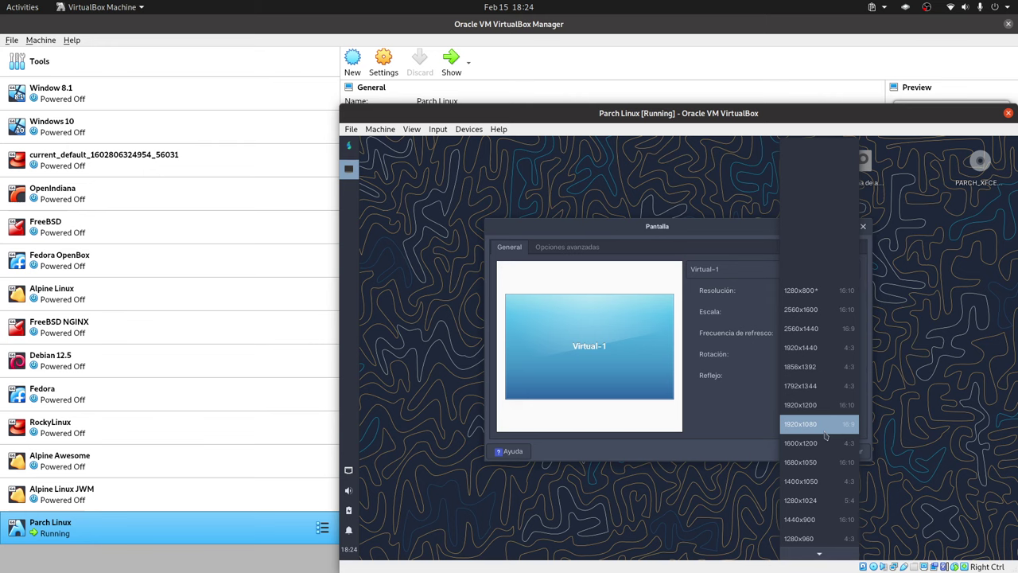
left_click(825, 435)
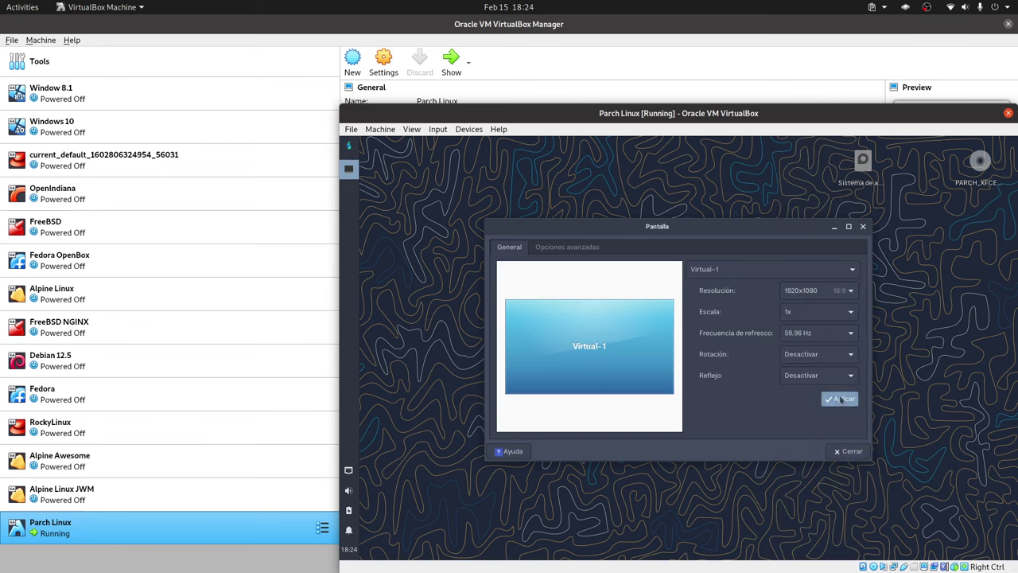
left_click(840, 399)
left_click(268, 303)
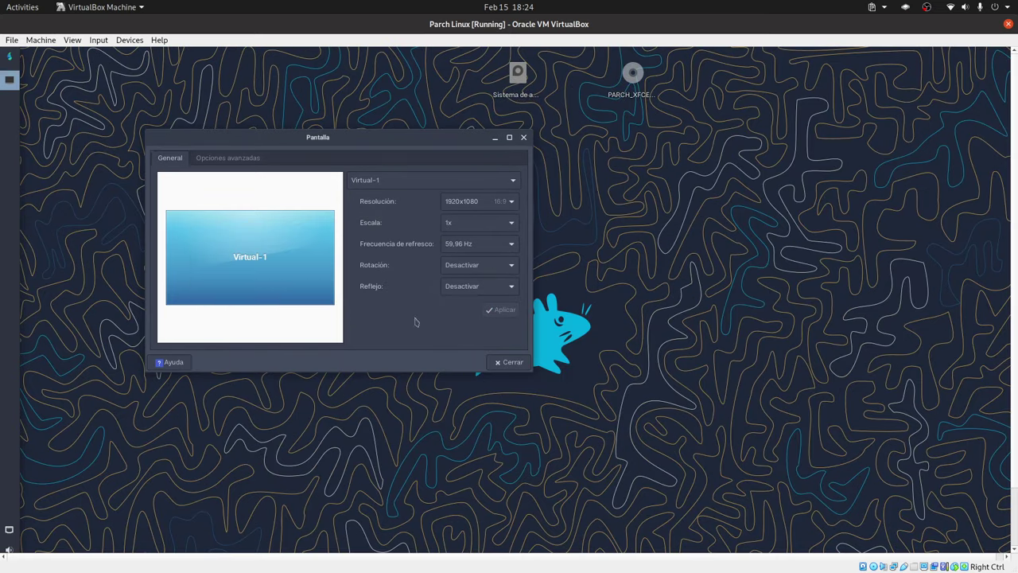
left_click(513, 362)
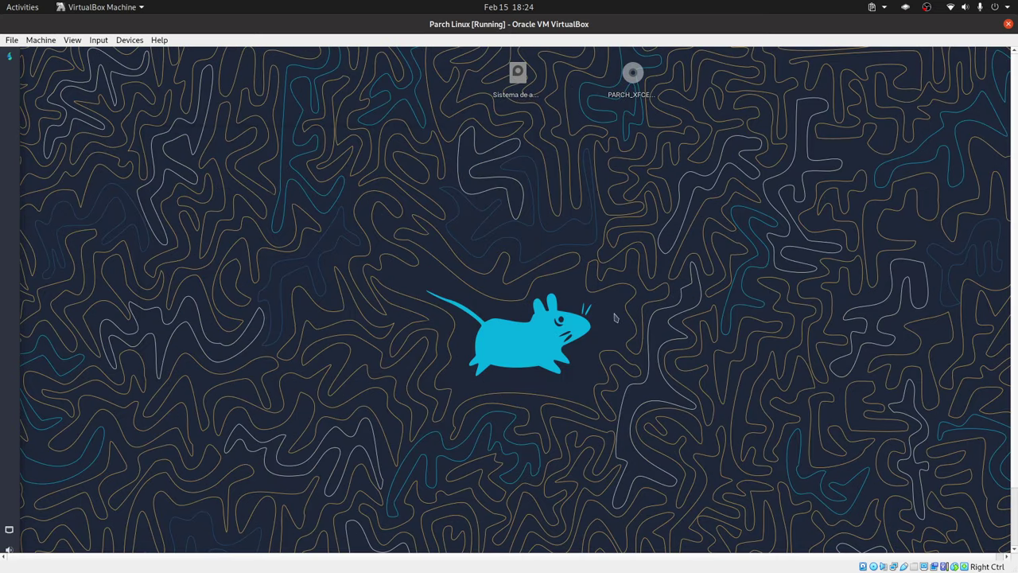
key("Control_R+f")
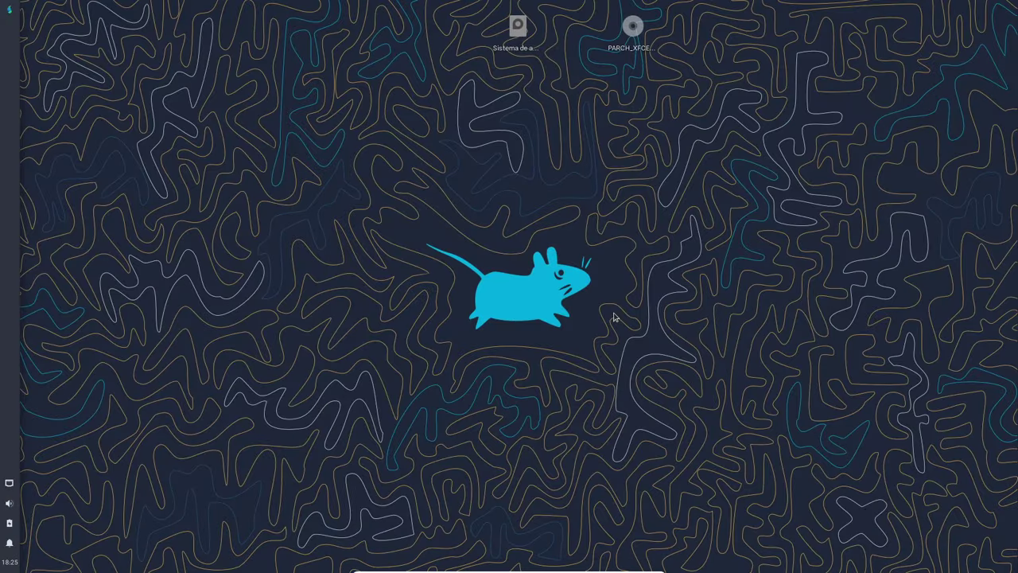
Launch Emulador de terminal from the desktop's Aplicaciones menu.
right_click(552, 139)
mouse_move(604, 302)
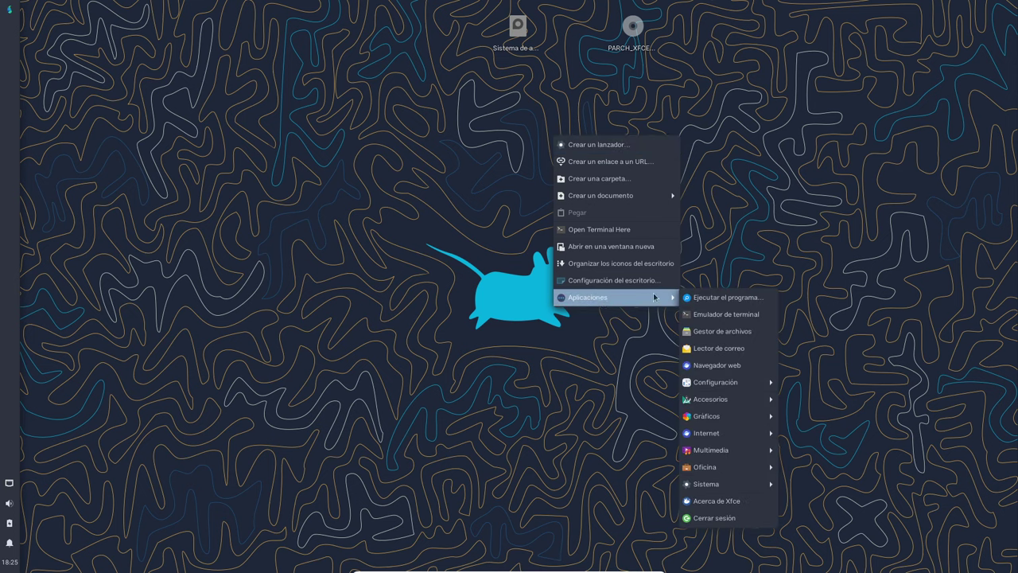
left_click(392, 184)
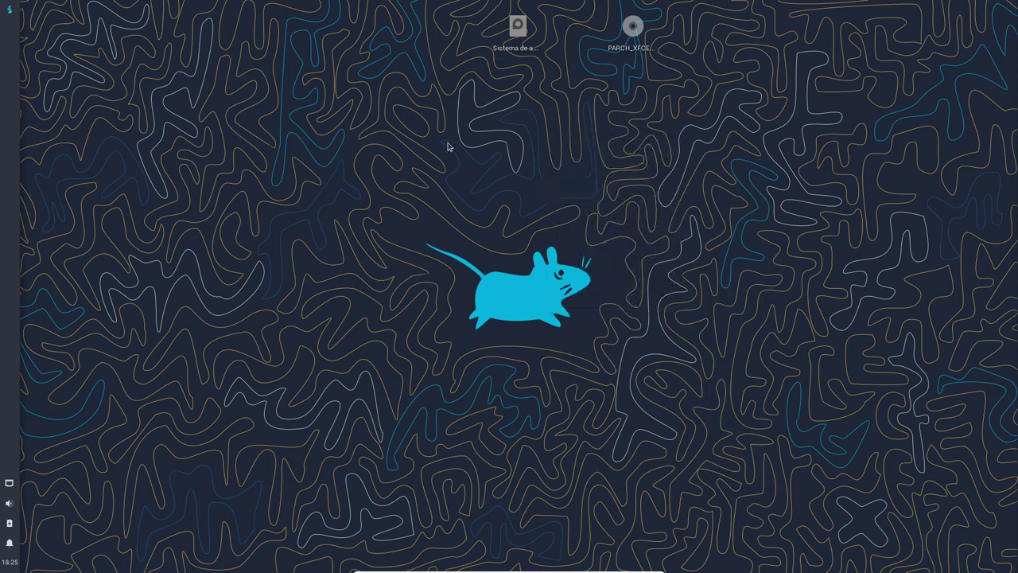
right_click(650, 129)
mouse_move(694, 291)
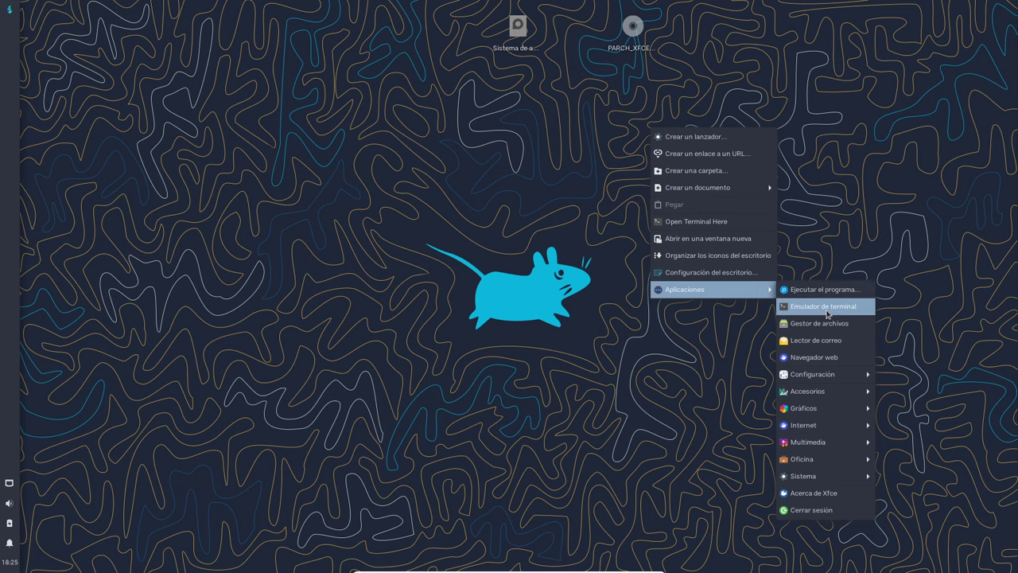
left_click(827, 314)
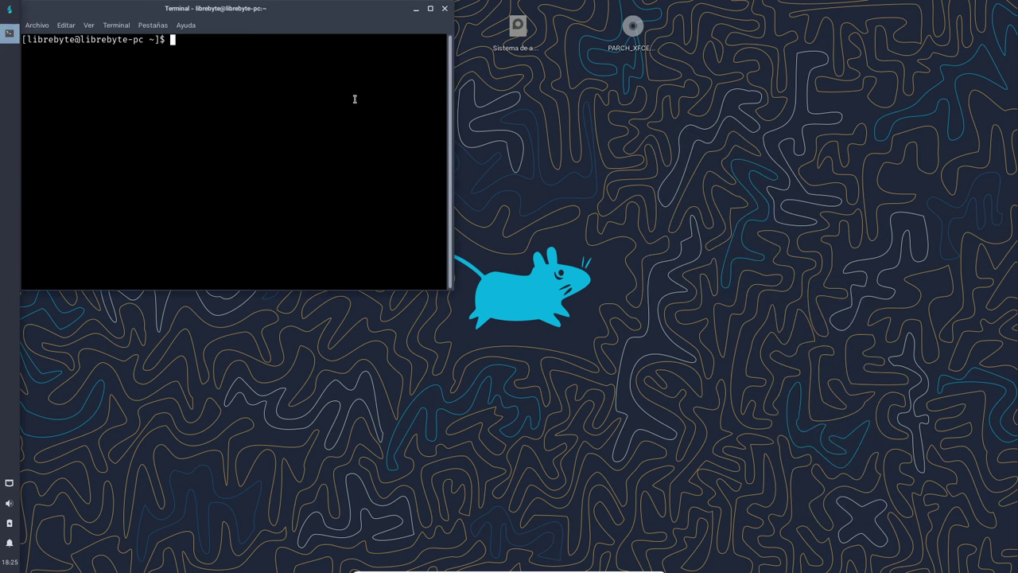
Launch btop++ from the desktop menu's Aplicaciones > Sistema.
right_click(694, 124)
mouse_move(740, 284)
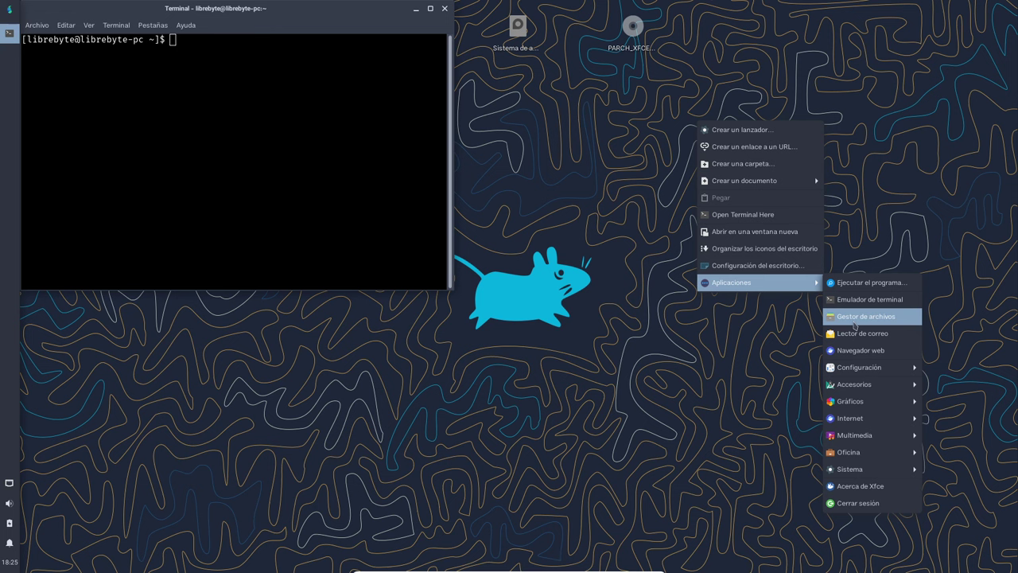
mouse_move(858, 371)
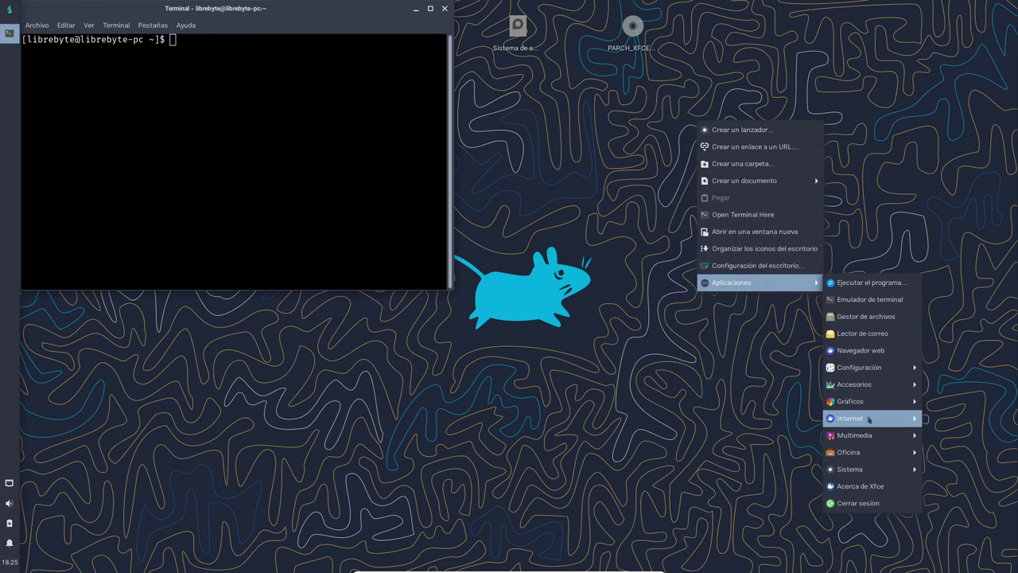
mouse_move(875, 475)
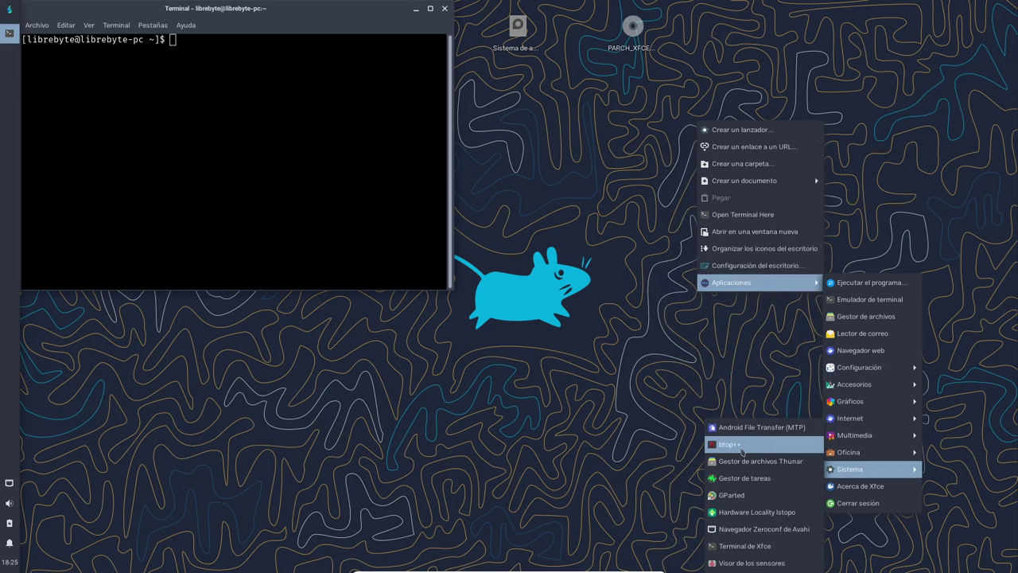
left_click(736, 444)
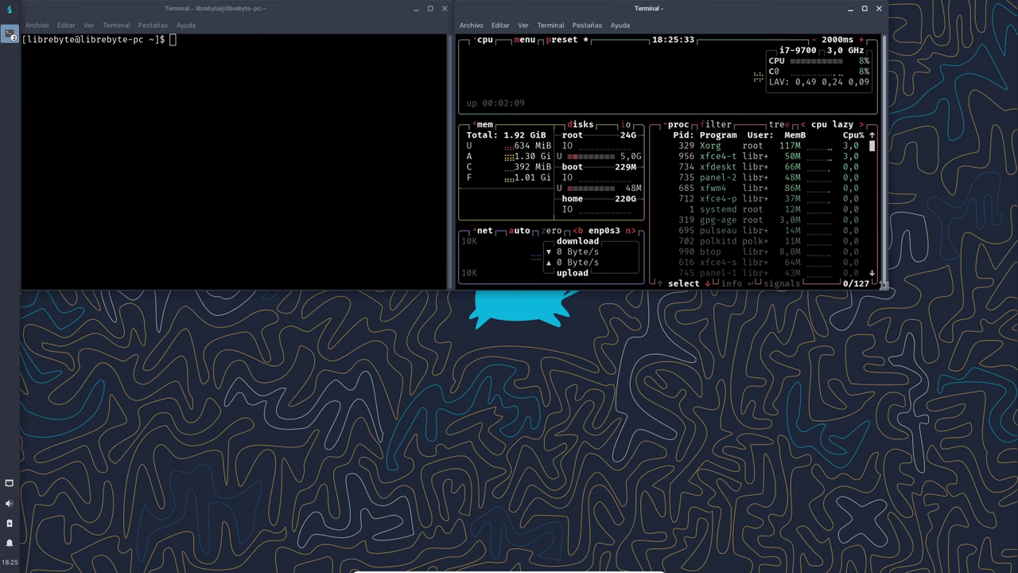
Enlarge the btop terminal window and bring up the desktop's Aplicaciones > Sistema menu.
left_click_drag(883, 285, 999, 392)
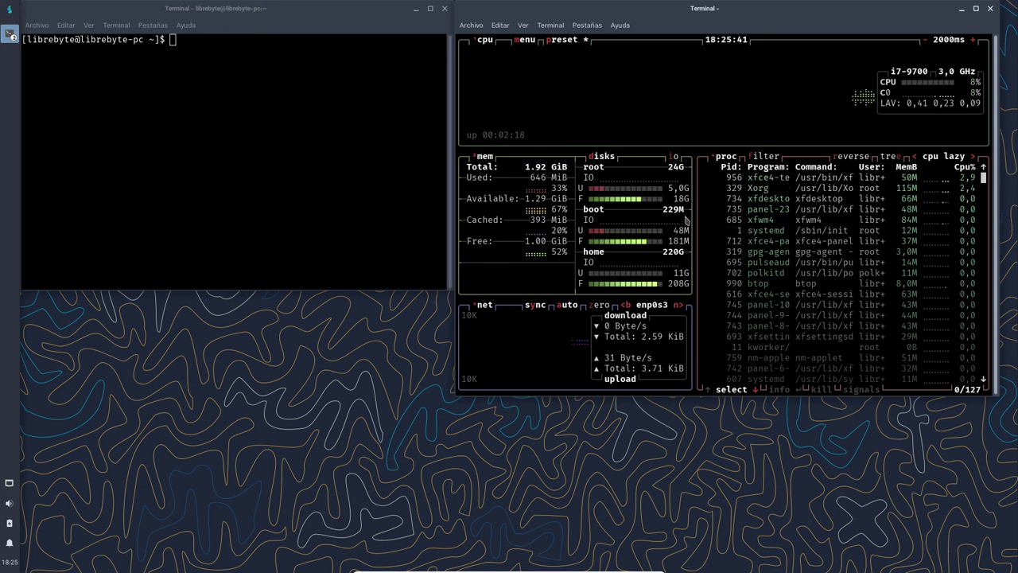
left_click_drag(855, 397, 845, 379)
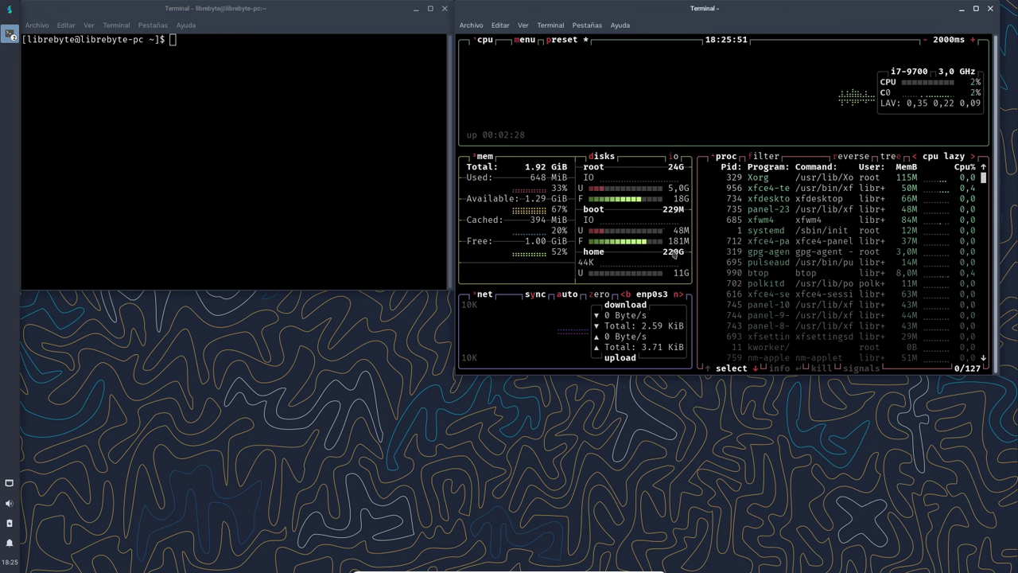
right_click(799, 441)
mouse_move(817, 429)
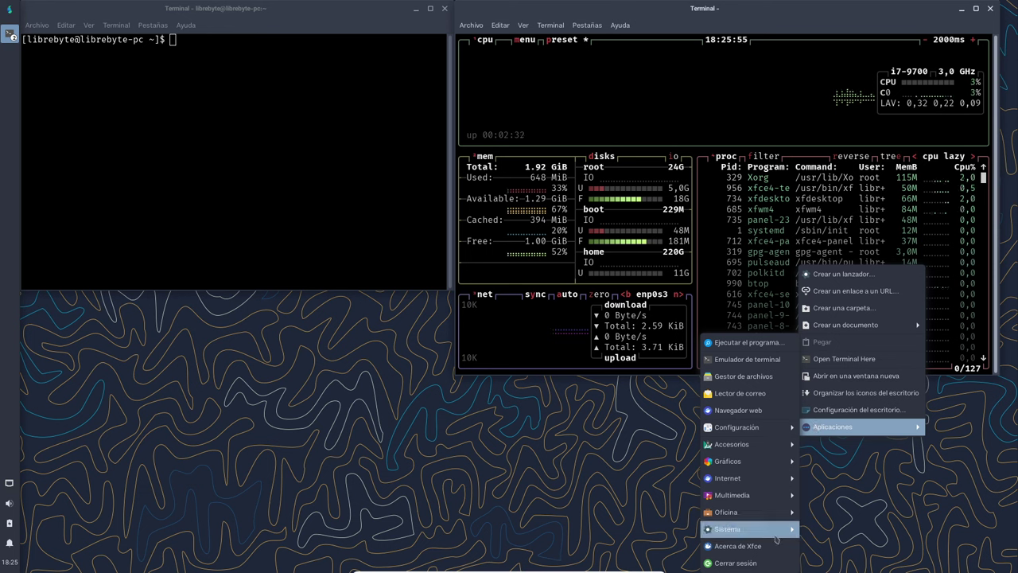
mouse_move(776, 538)
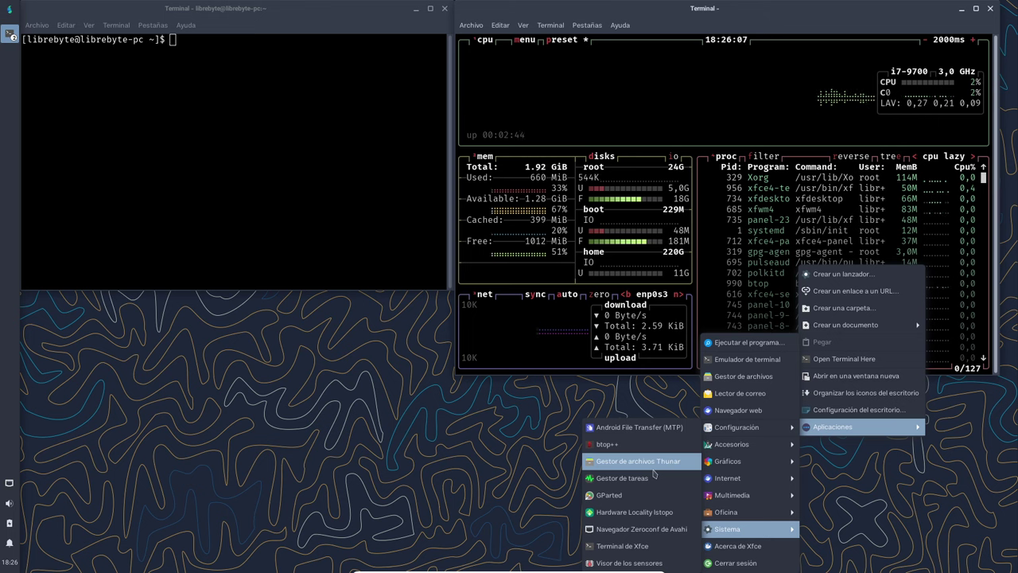
Open Gestor de tareas, move it to the lower right, and push btop to the right edge.
left_click(650, 485)
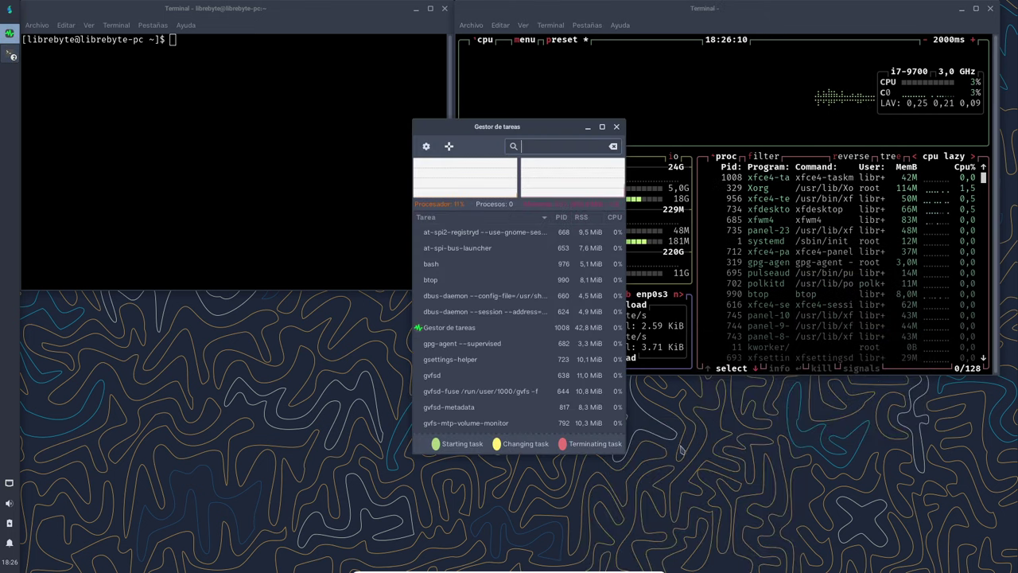
left_click_drag(562, 122, 931, 389)
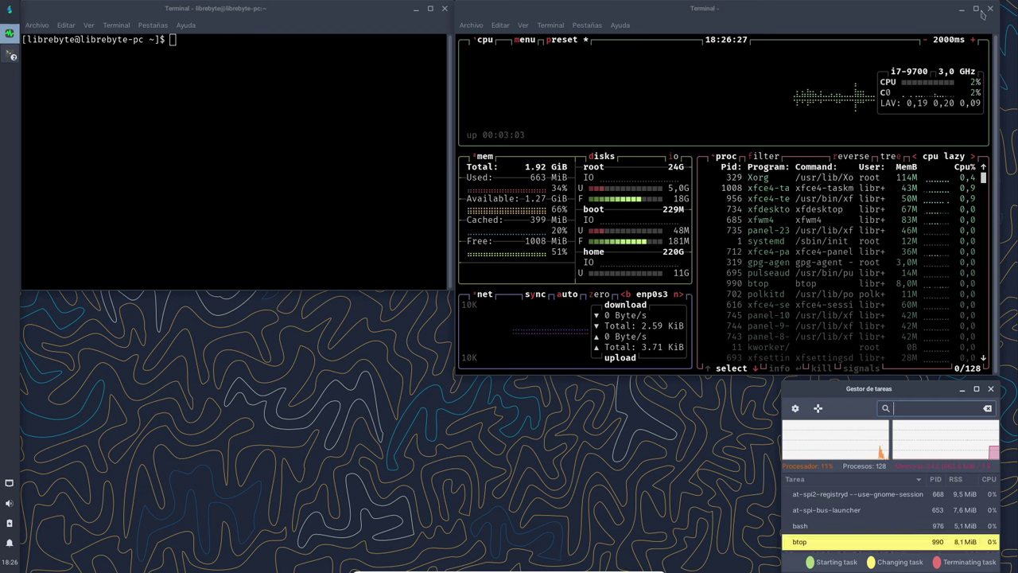
left_click_drag(948, 12, 951, 7)
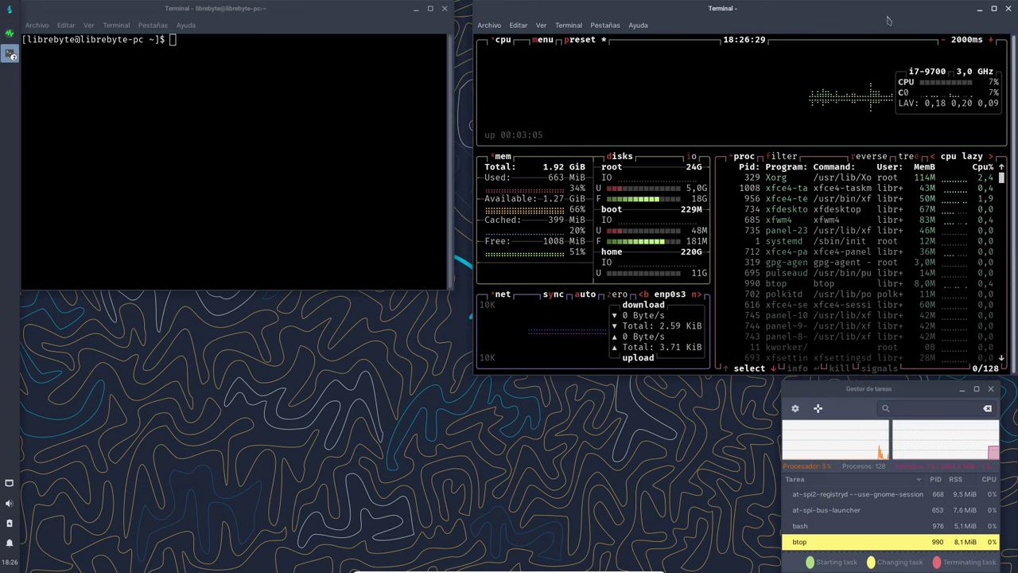
Enlarge the left terminal window and leave its prompt empty.
left_click(386, 15)
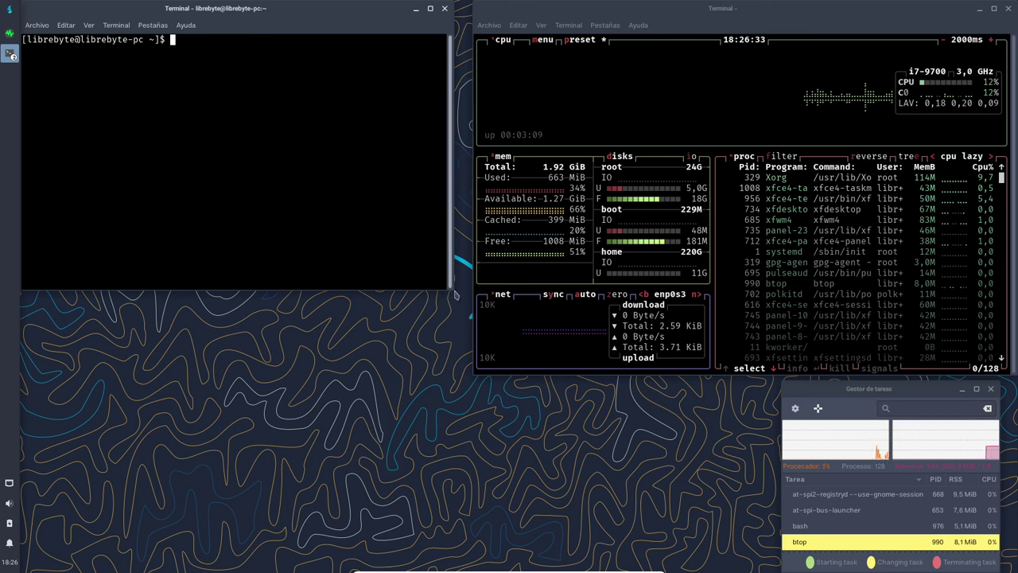
left_click_drag(449, 283, 465, 300)
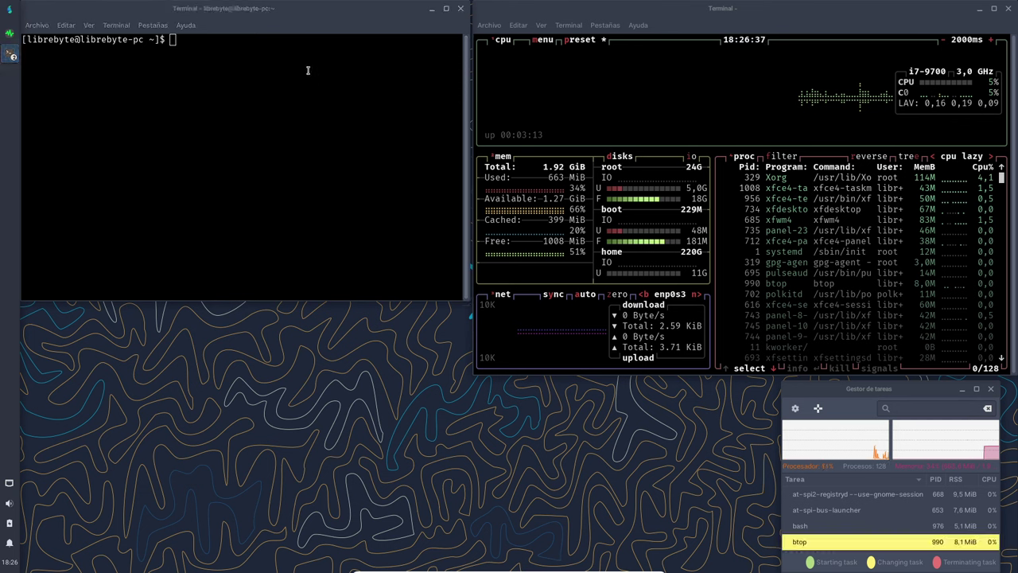
left_click(245, 91)
double_click(104, 39)
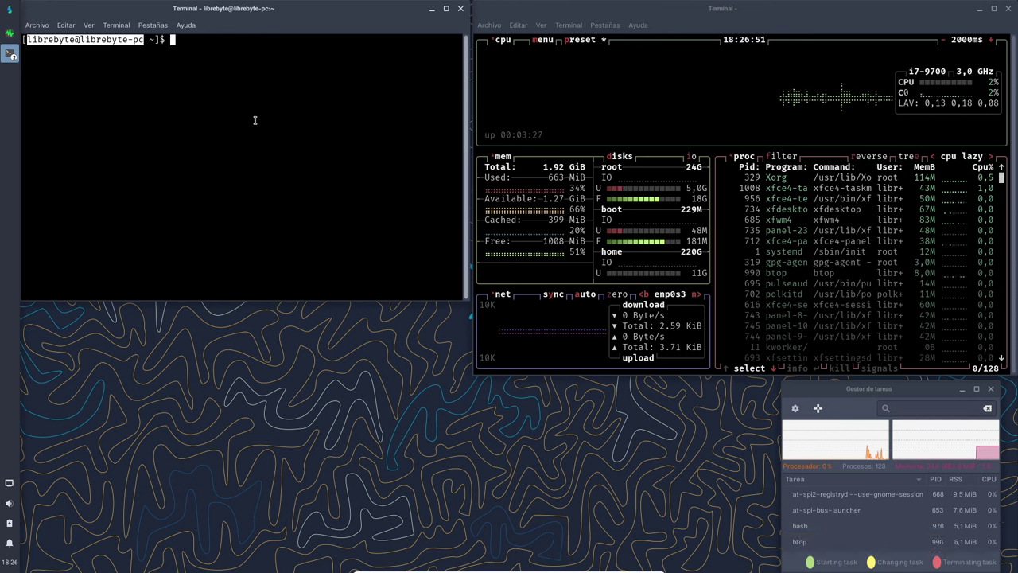
left_click(254, 116)
type("g")
key("BackSpace")
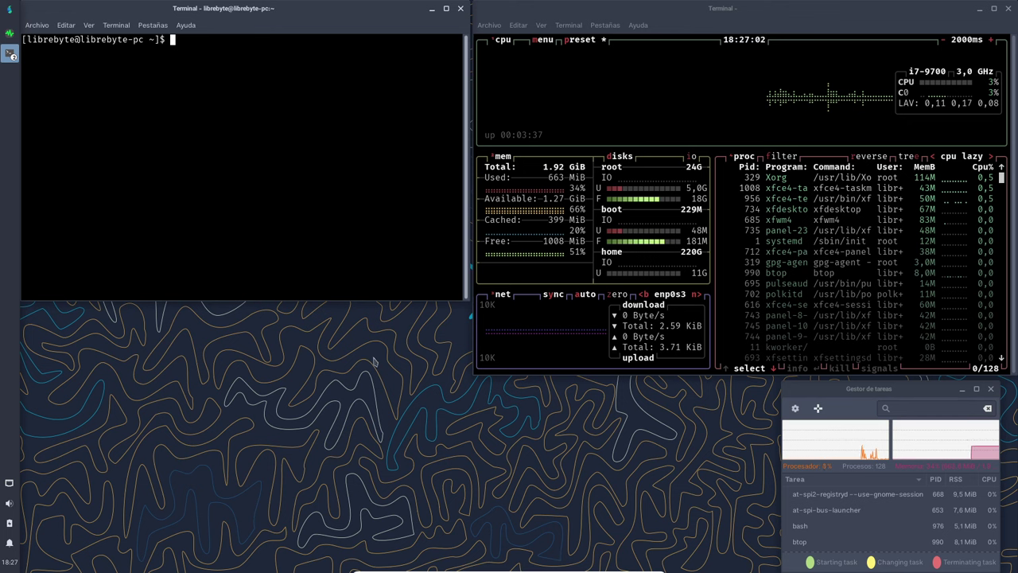
Open Thunar at the home folder /home/librebyte/ and move it to the left side.
right_click(397, 359)
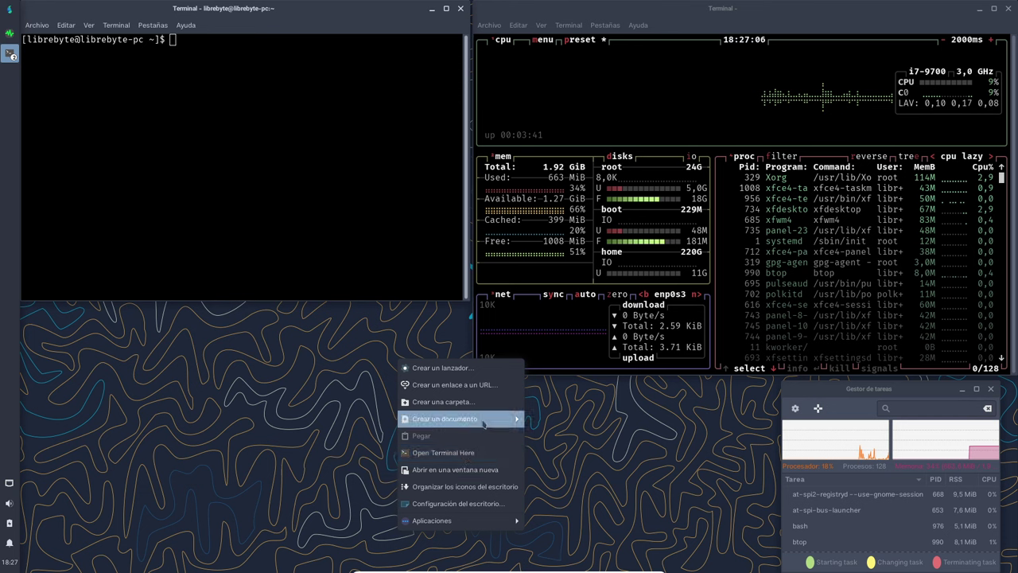
mouse_move(471, 520)
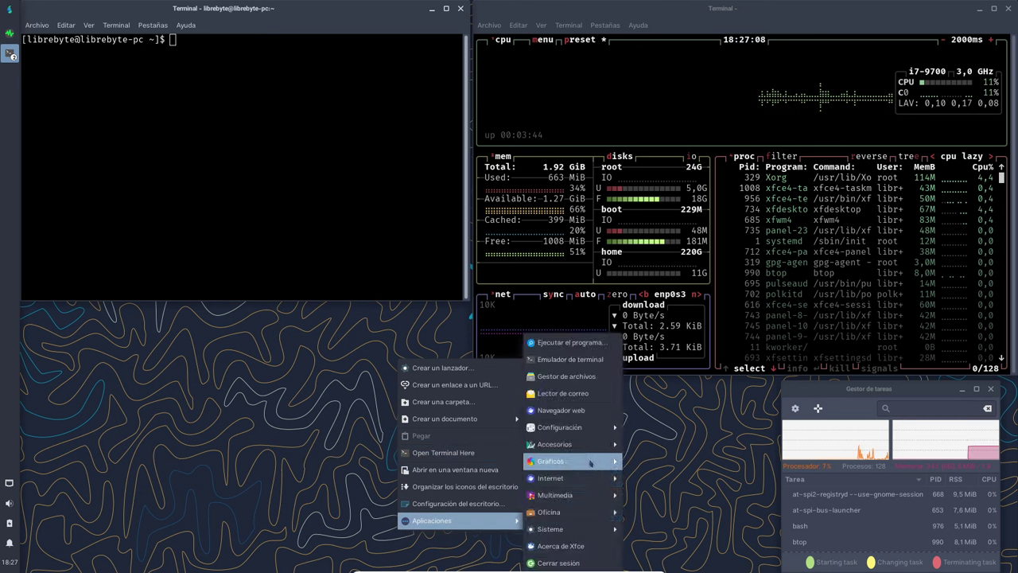
left_click(581, 342)
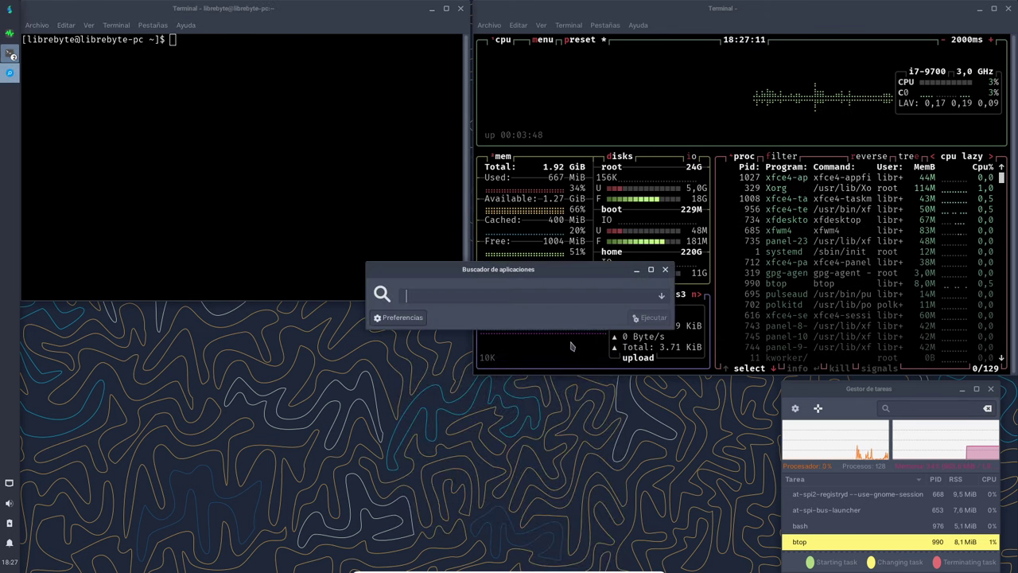
left_click(666, 272)
right_click(566, 447)
mouse_move(606, 435)
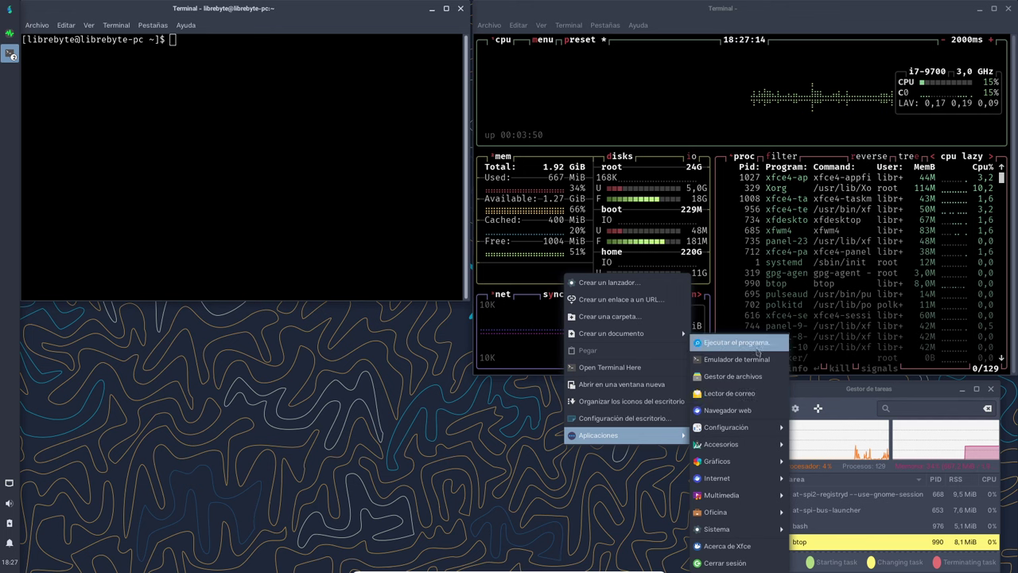
left_click(753, 384)
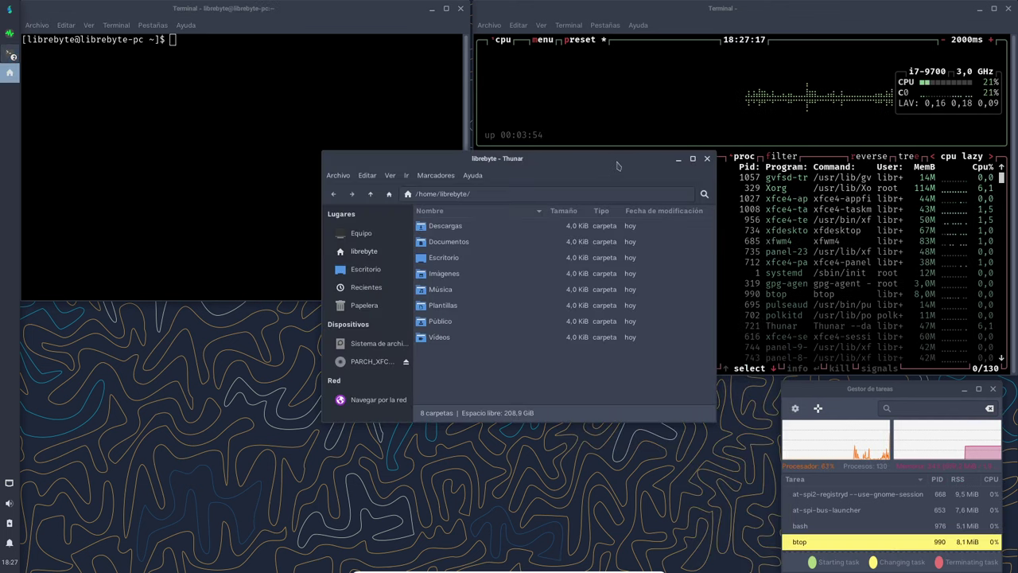
left_click_drag(617, 165, 387, 219)
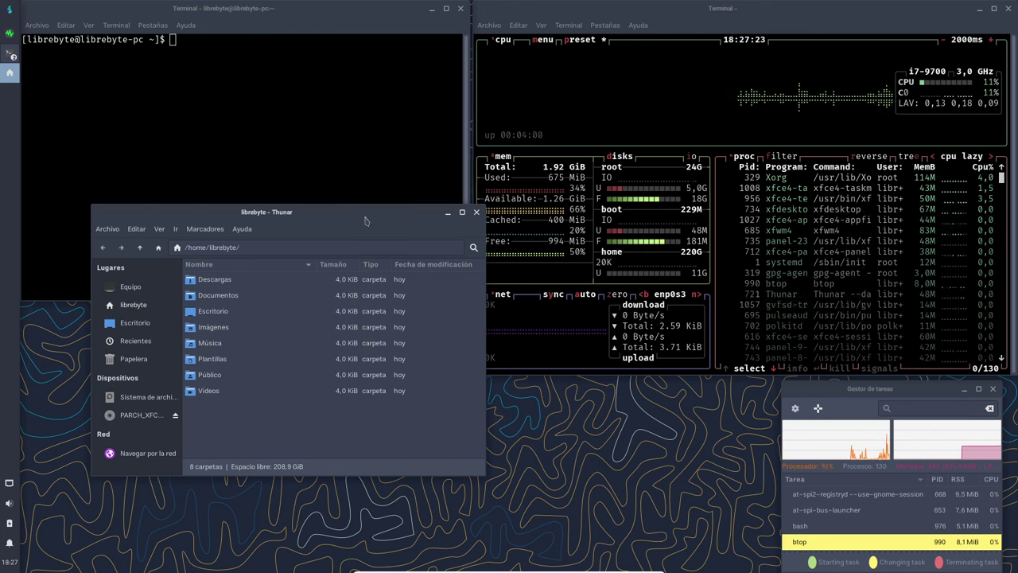
left_click_drag(366, 221, 330, 208)
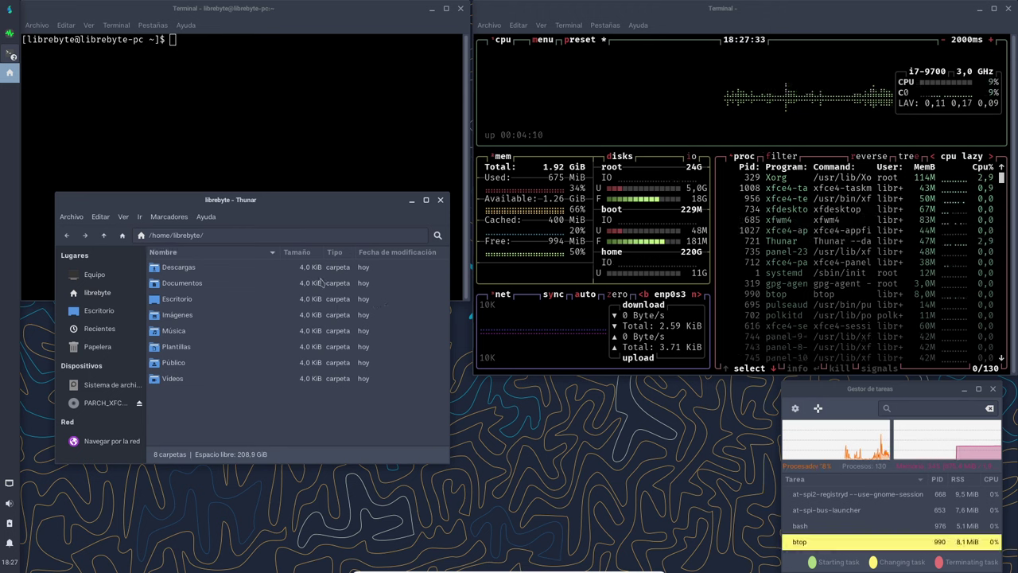
Try launching the mail reader, dismiss its chooser, and reopen the desktop menu.
right_click(611, 434)
mouse_move(645, 429)
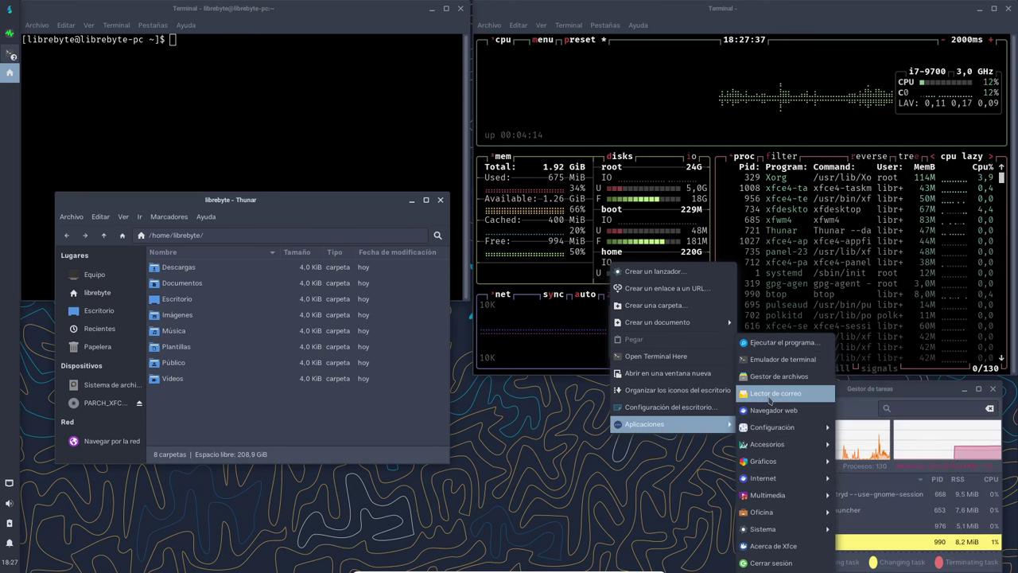
left_click(773, 393)
left_click(598, 238)
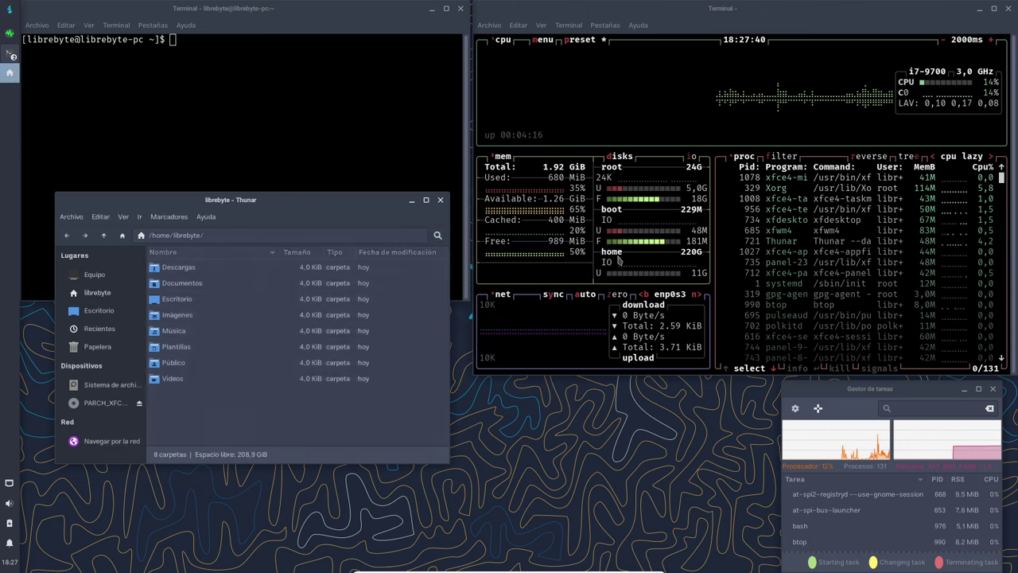
right_click(727, 462)
mouse_move(777, 446)
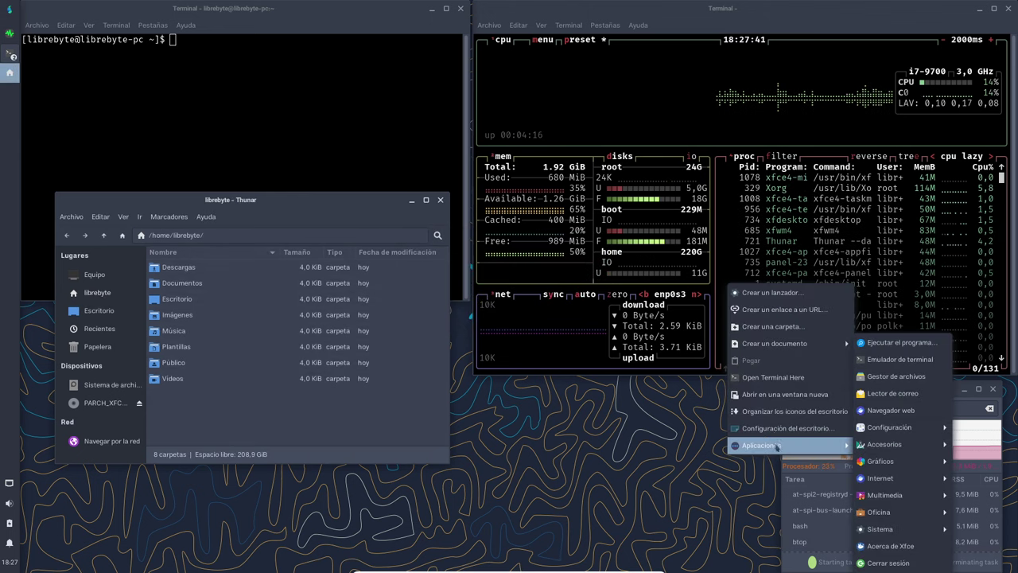
Launch the Firefox web browser and position it in the lower left.
left_click(904, 412)
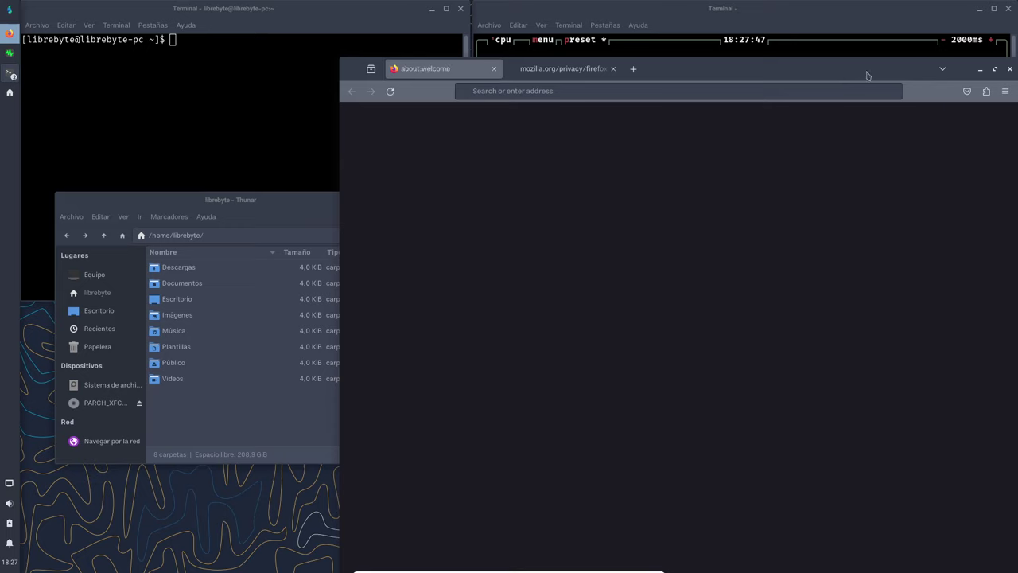
left_click_drag(868, 71, 587, 438)
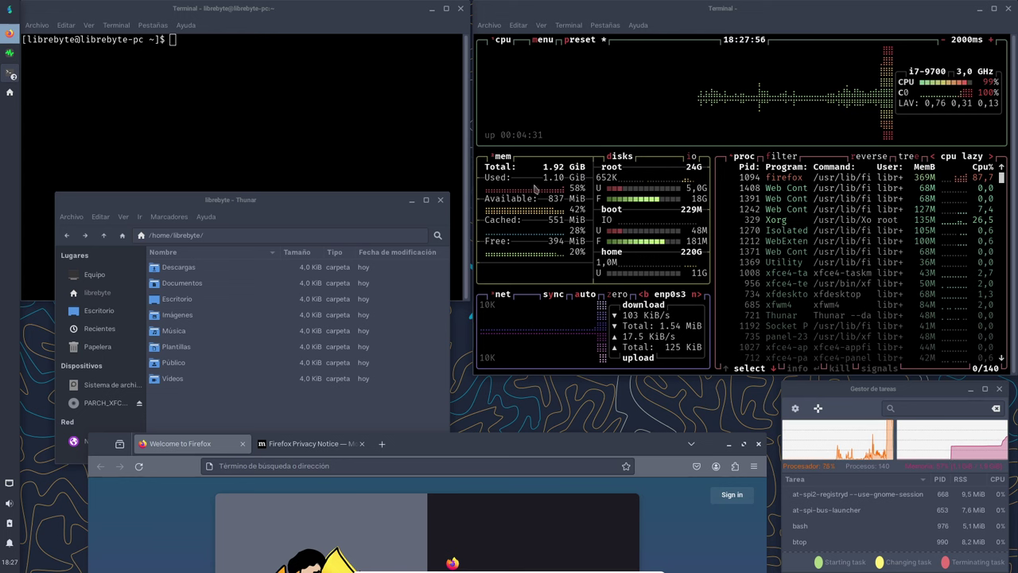
left_click_drag(586, 443, 537, 381)
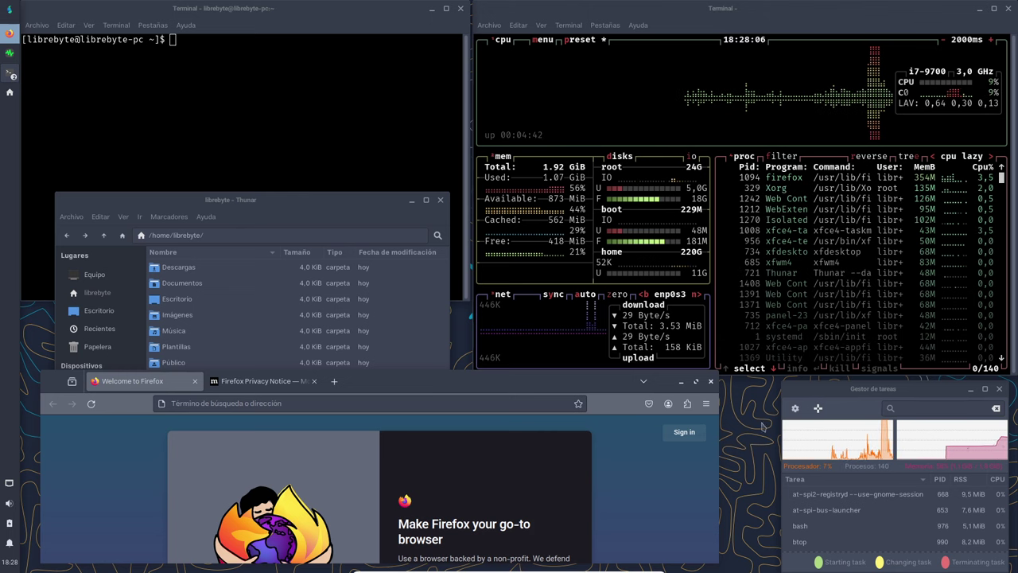
left_click_drag(584, 382, 565, 385)
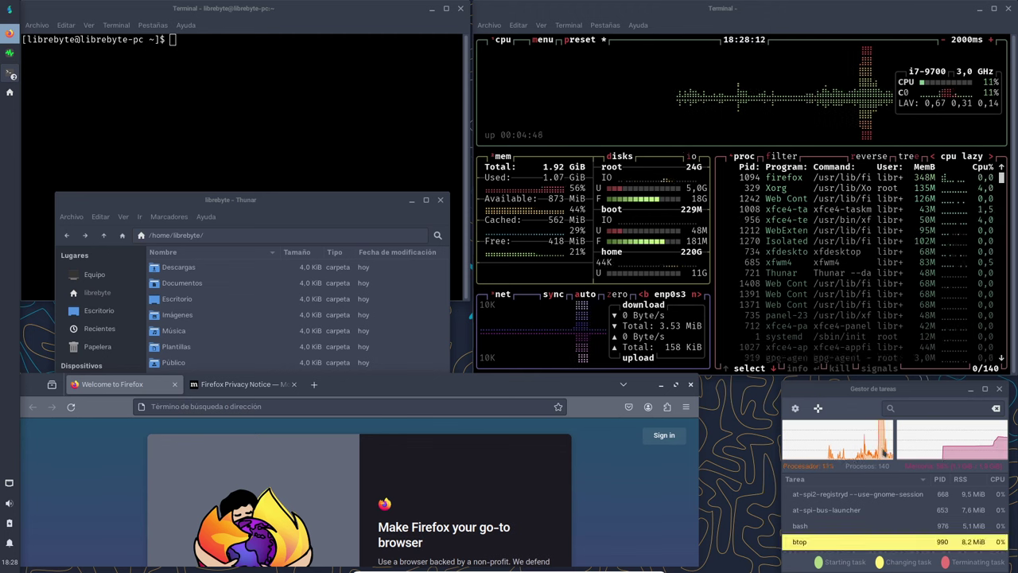
Close the Privacy Notice tab, leaving only Welcome to Firefox.
mouse_move(884, 451)
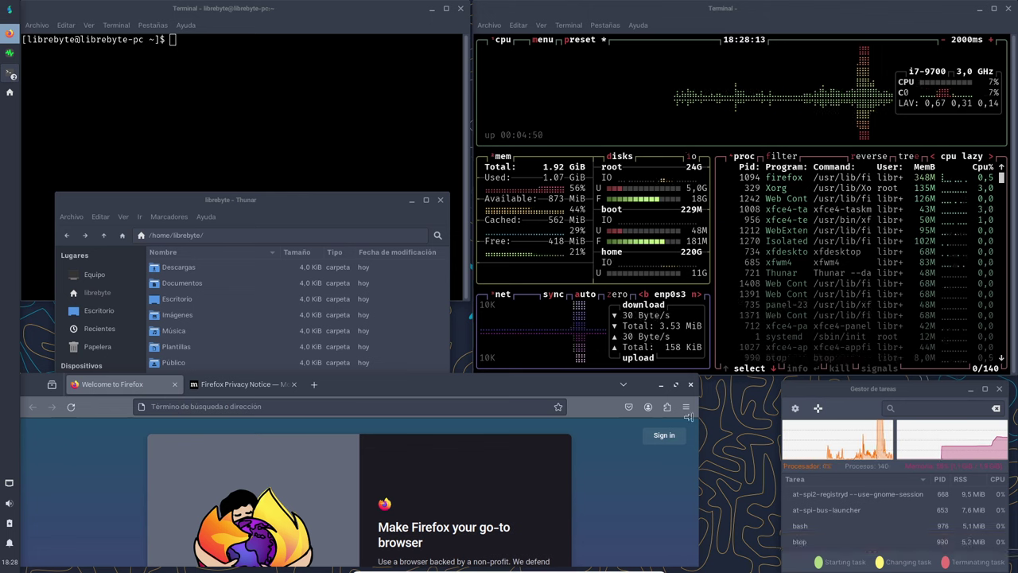
left_click(288, 387)
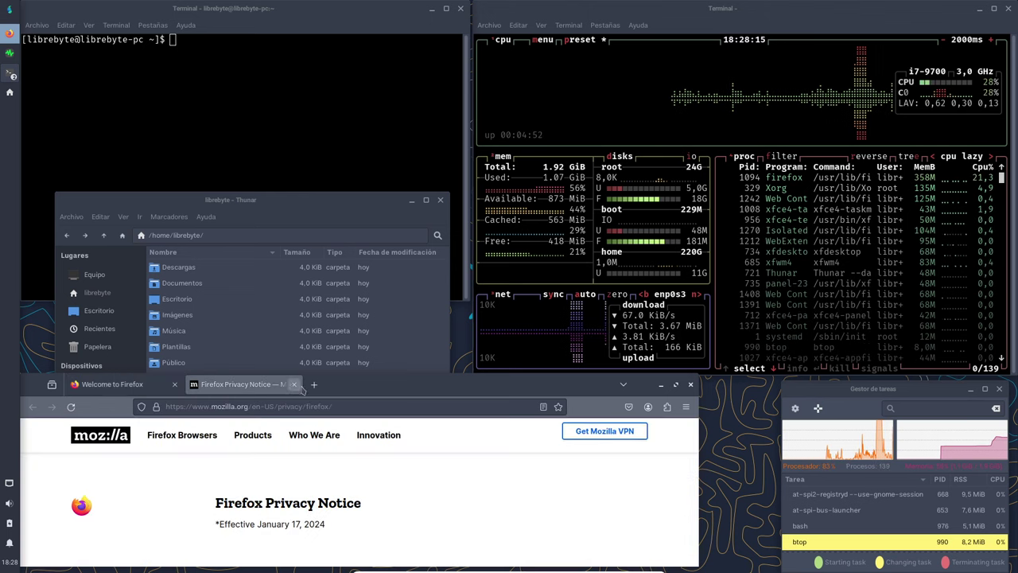
left_click(293, 384)
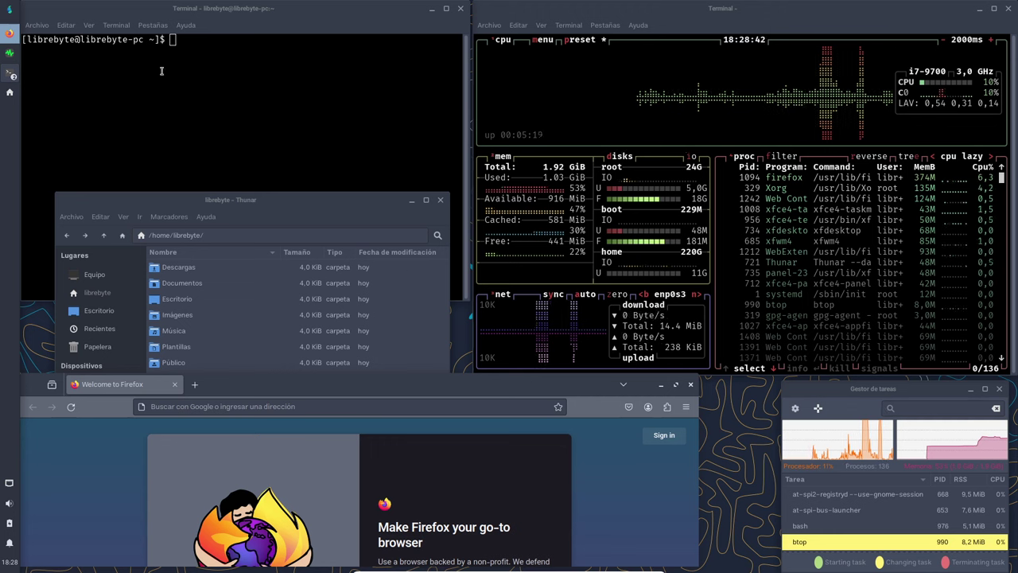
Browse the Whisker menu's Settings, Accessories, Graphics, Internet, Multimedia, Office and System categories.
left_click(11, 14)
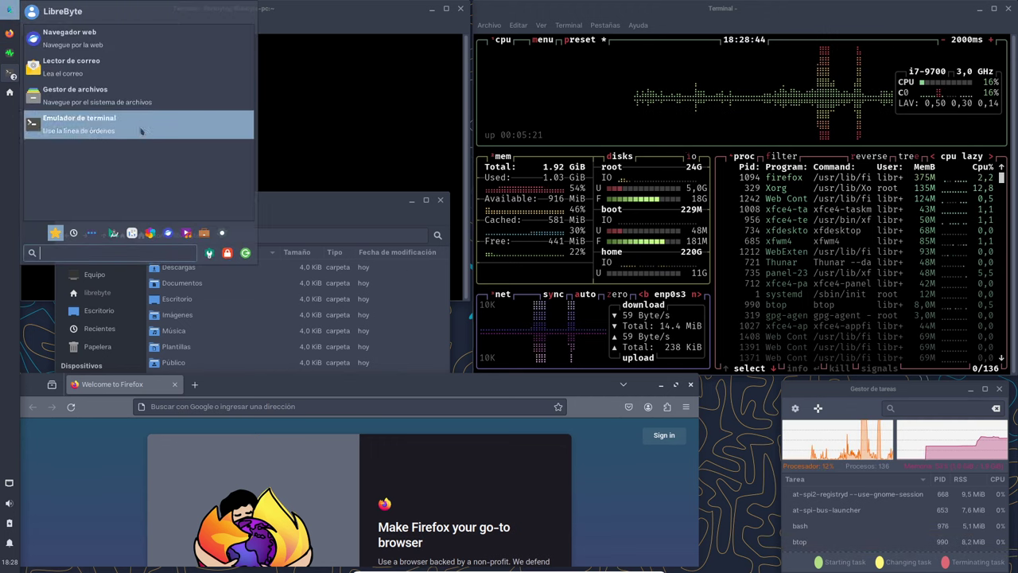
left_click(93, 237)
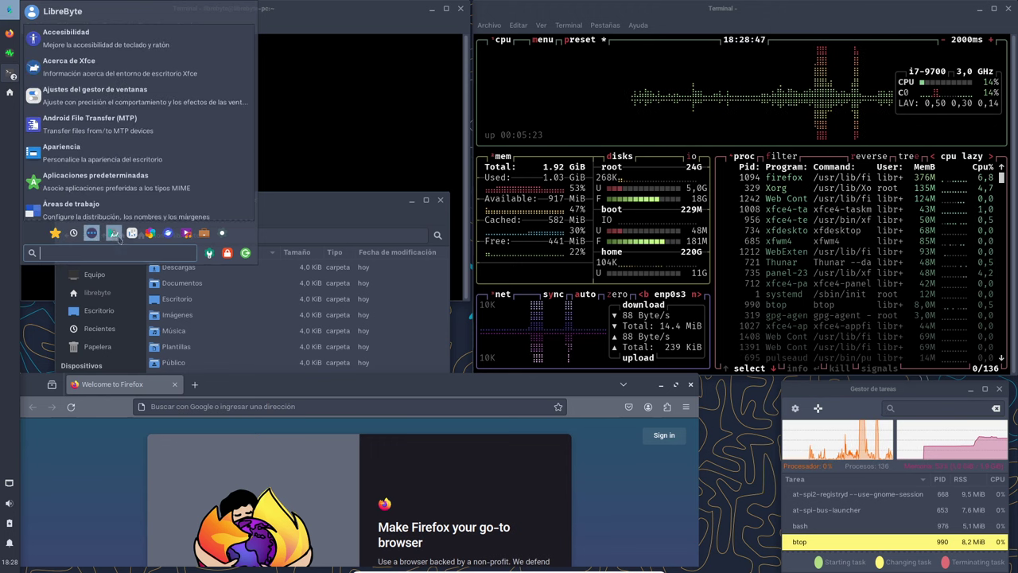
left_click(114, 235)
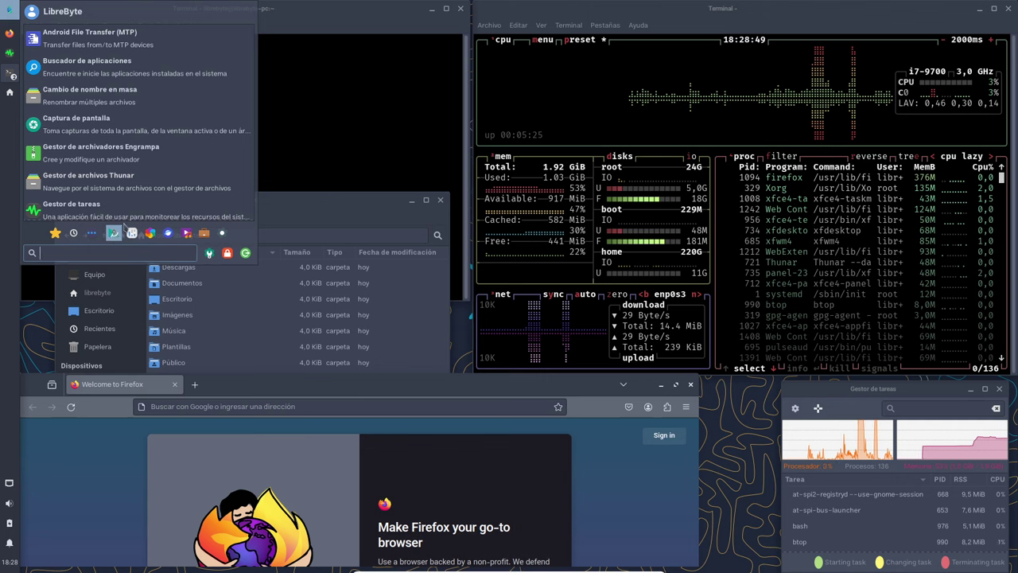
scroll(135, 191, "down", 4)
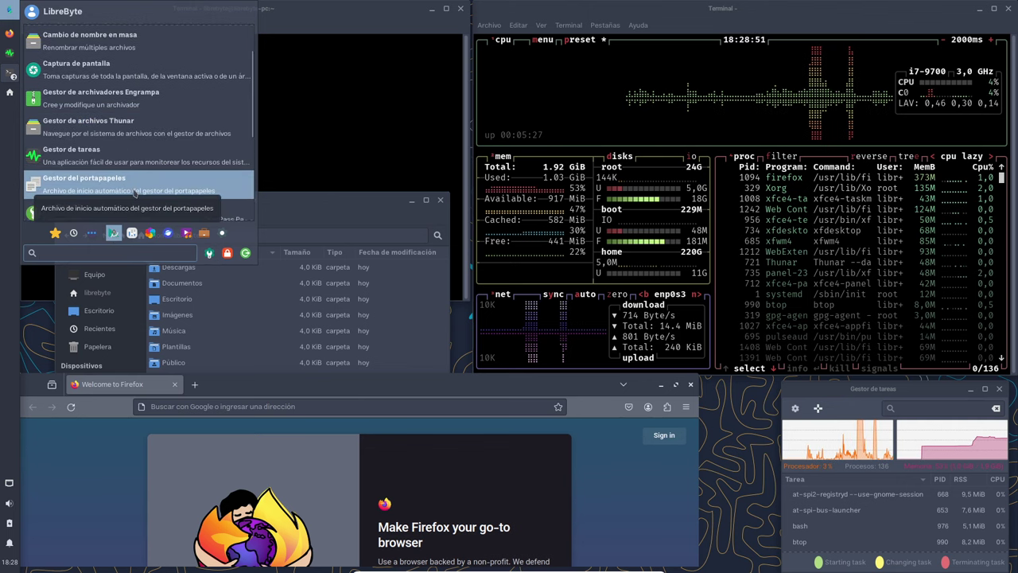
left_click(150, 234)
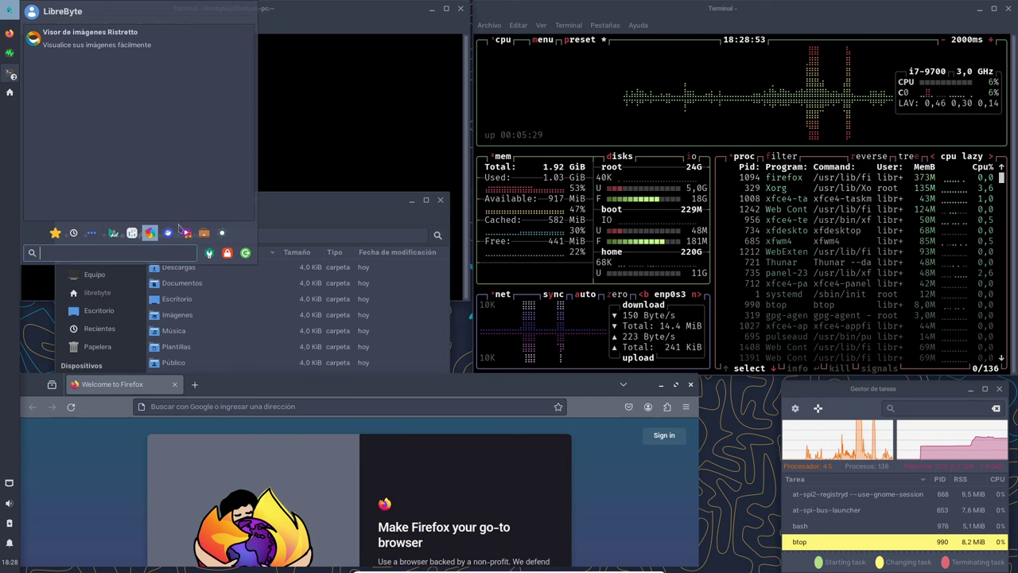
left_click(168, 233)
left_click(186, 233)
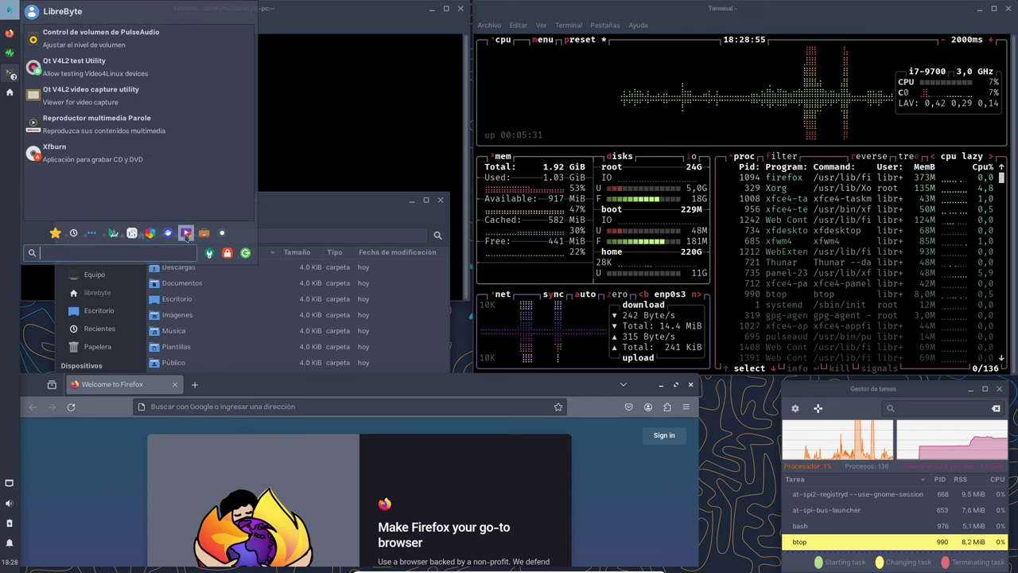
left_click(204, 233)
left_click(222, 232)
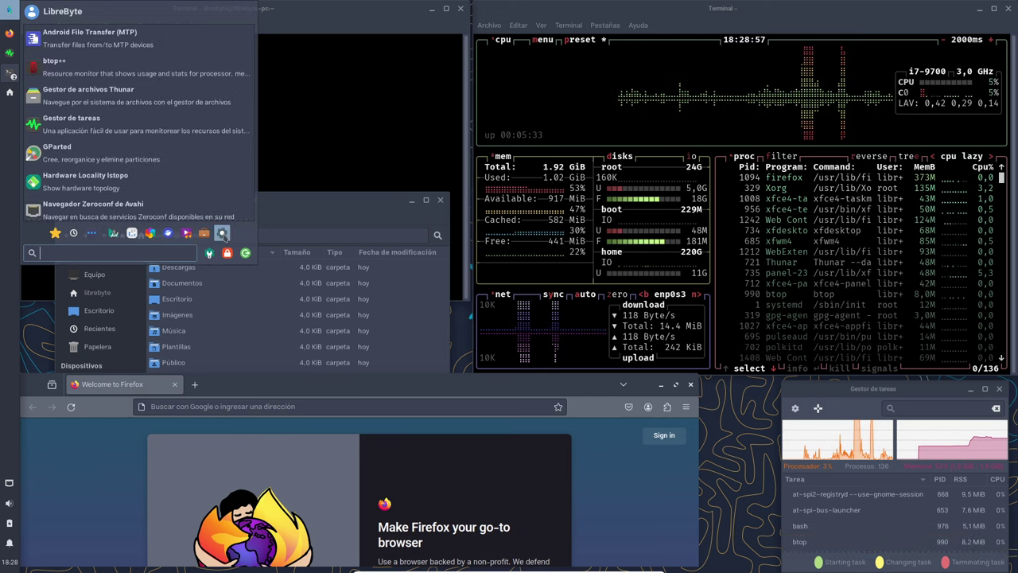
scroll(200, 134, "down", 1)
scroll(202, 137, "up", 1)
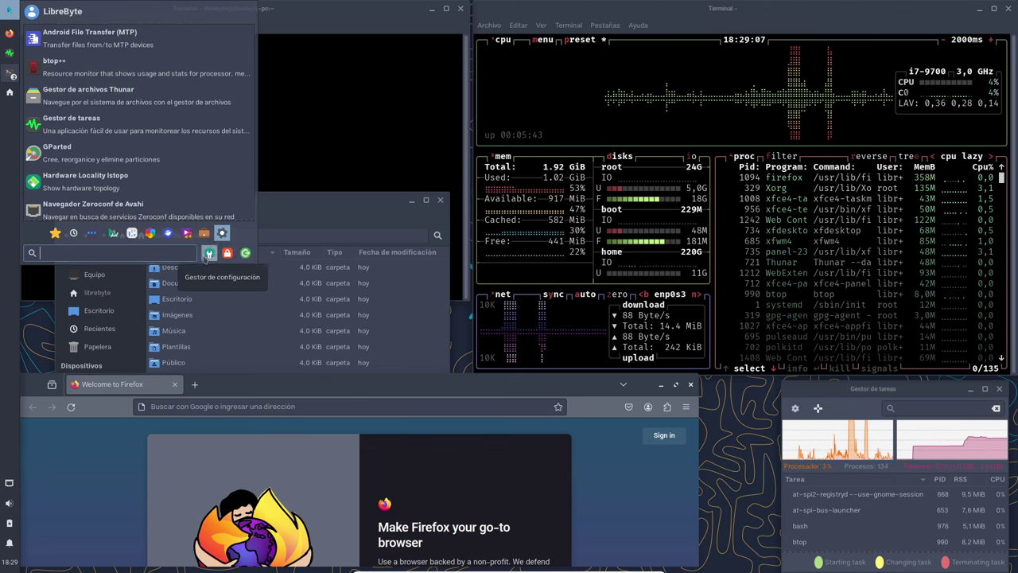
Open the Configuración settings manager, move it lower left, and scroll to Hardware, Sistema, Otras.
left_click(209, 253)
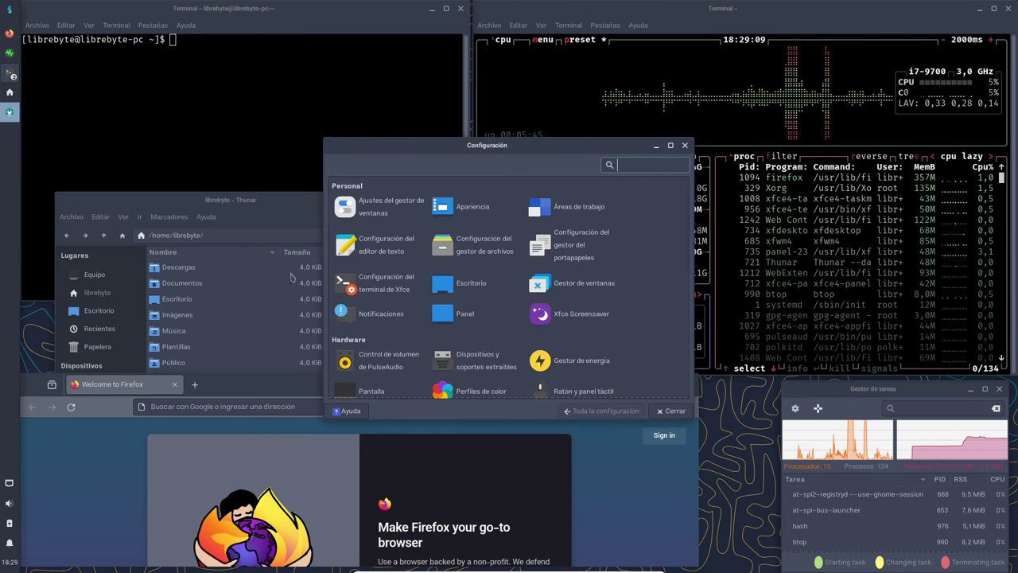
left_click_drag(557, 145, 281, 269)
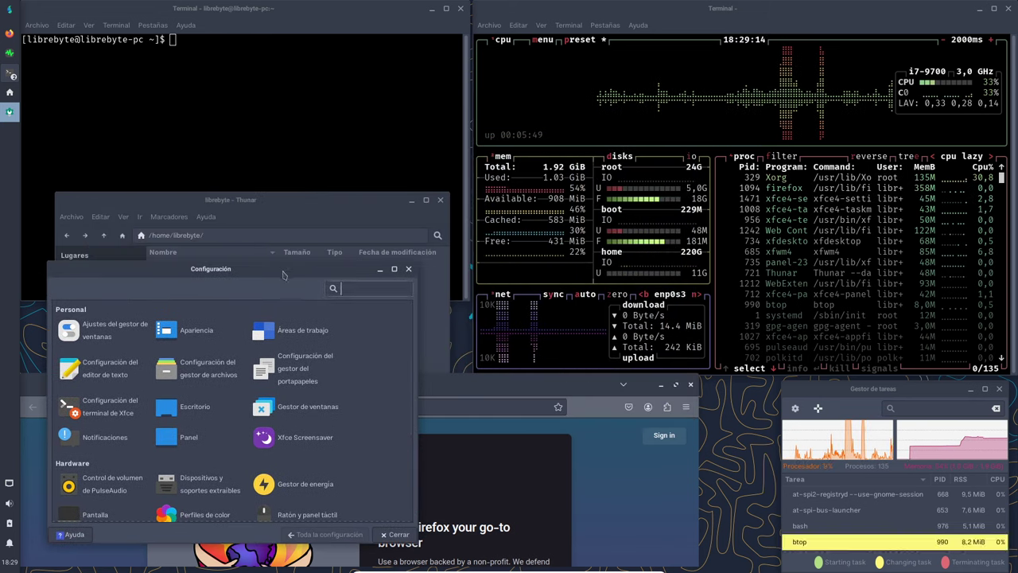
scroll(357, 442, "down", 5)
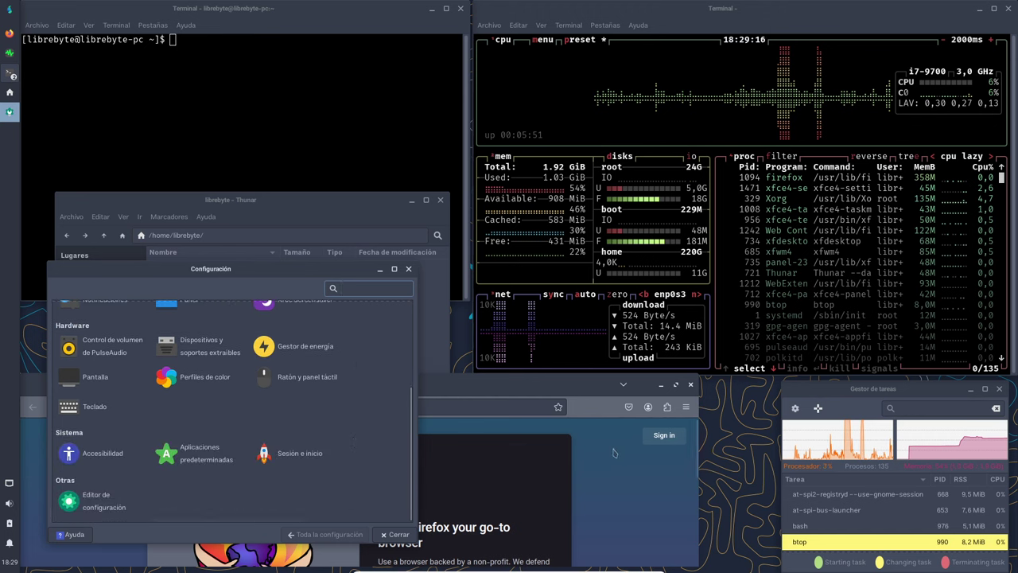
Bring up the desktop menu's Aplicaciones > Accesorios submenu.
right_click(741, 439)
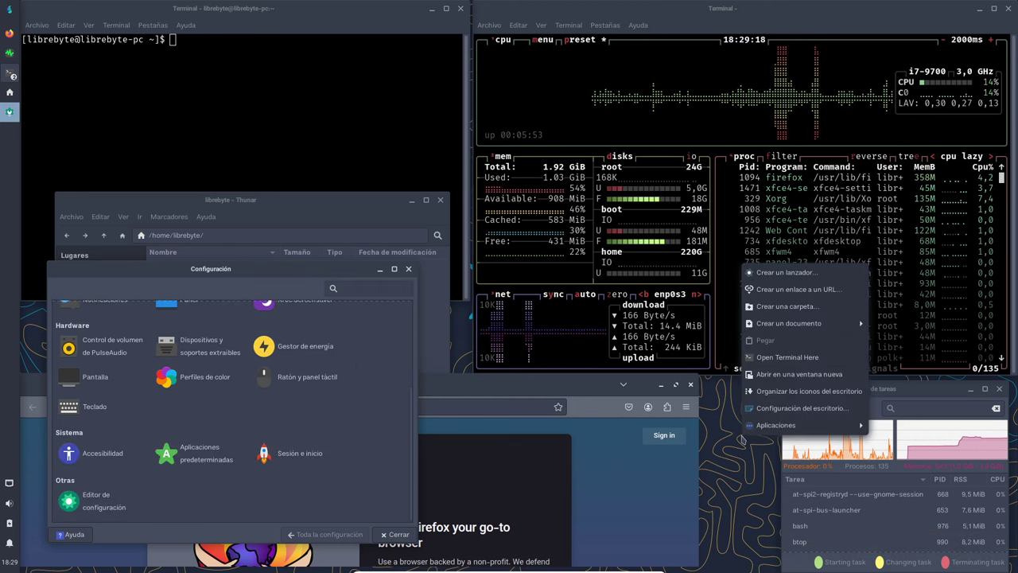
mouse_move(762, 426)
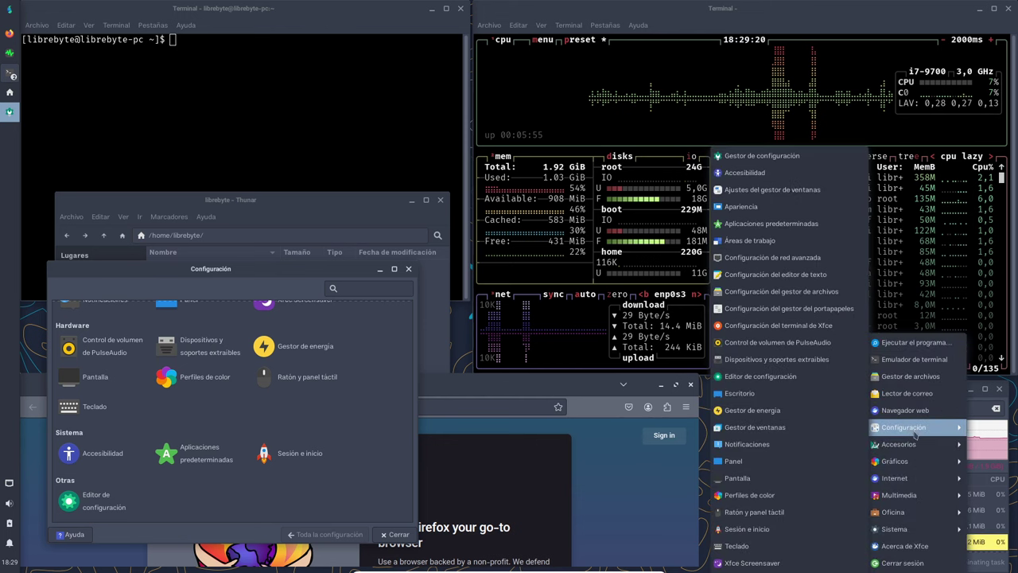
mouse_move(918, 430)
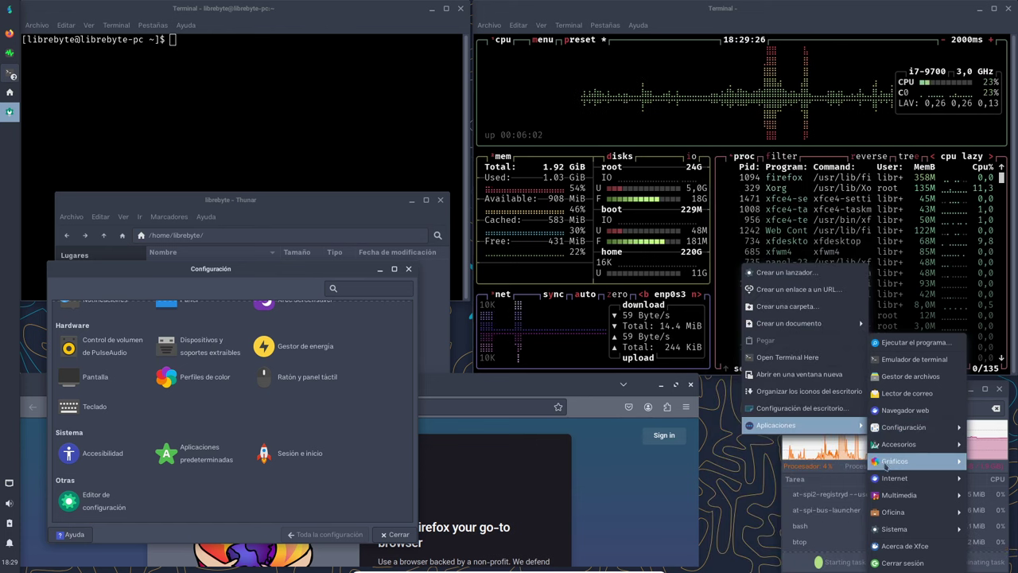
mouse_move(897, 445)
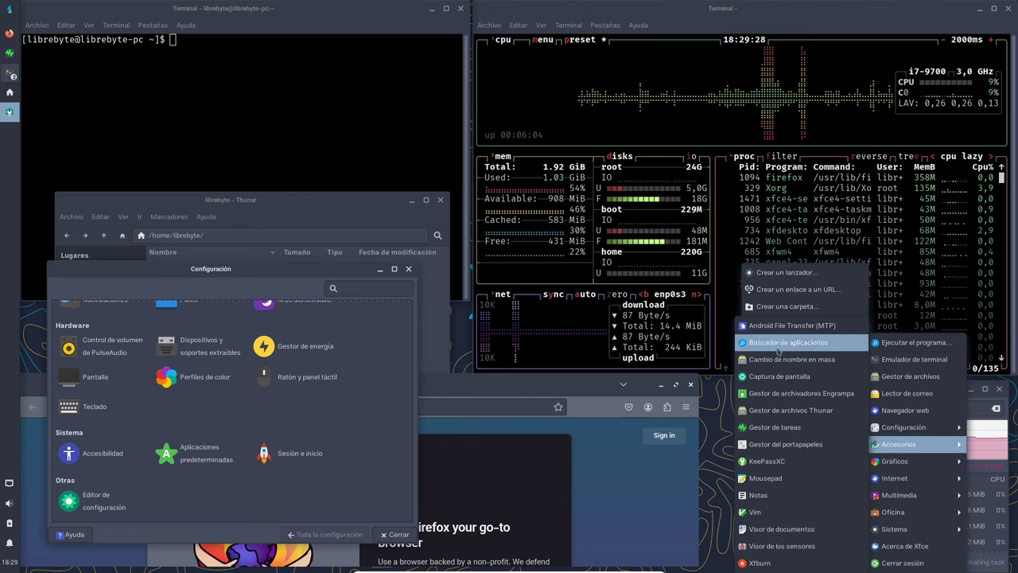
Launch Mousepad and add a second blank document, Sin título 2.
left_click(776, 480)
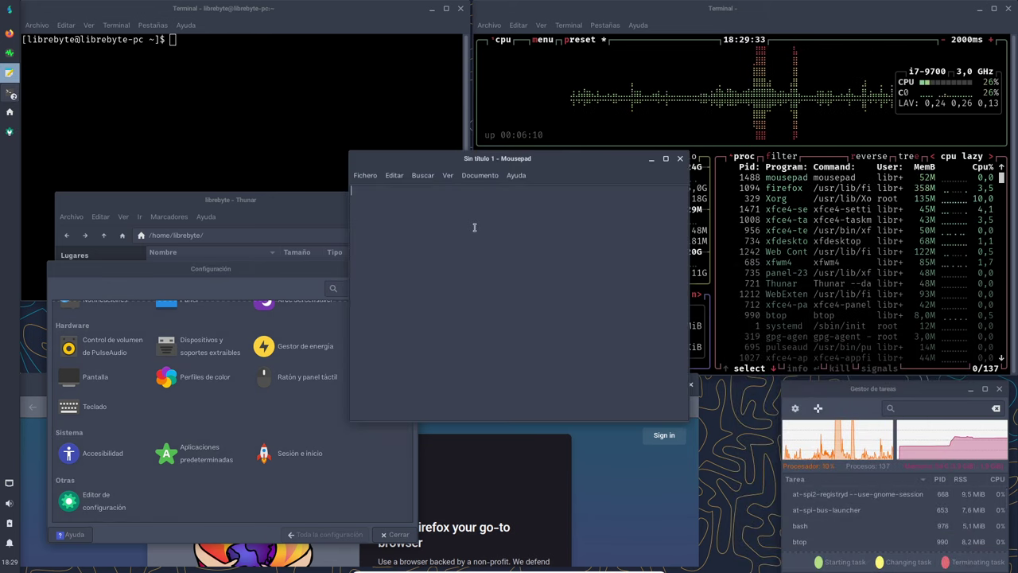
left_click(366, 178)
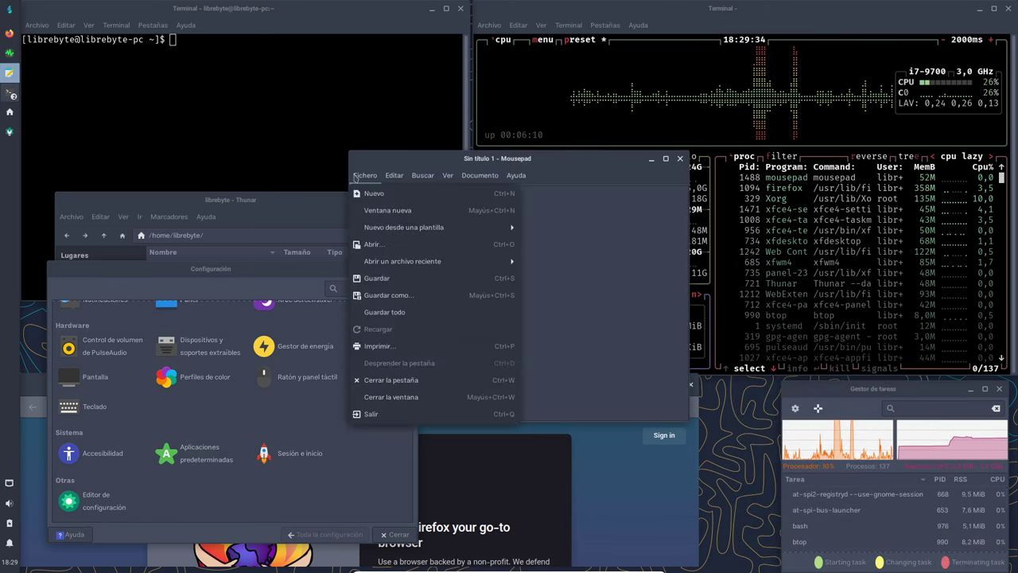
left_click(387, 199)
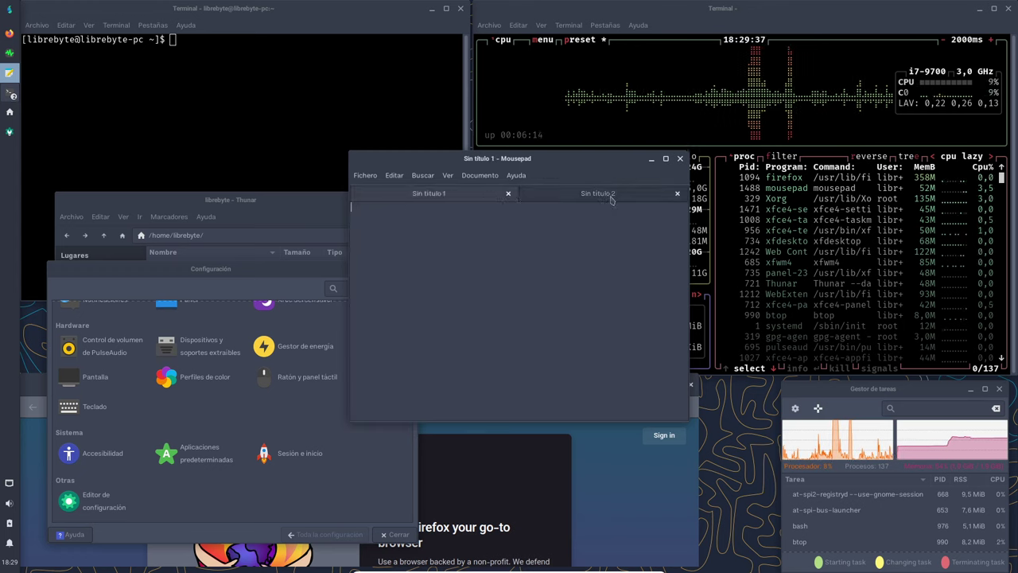
left_click(418, 194)
View Mousepad's About dialog, close it, and move the window to the bottom centre.
left_click(517, 176)
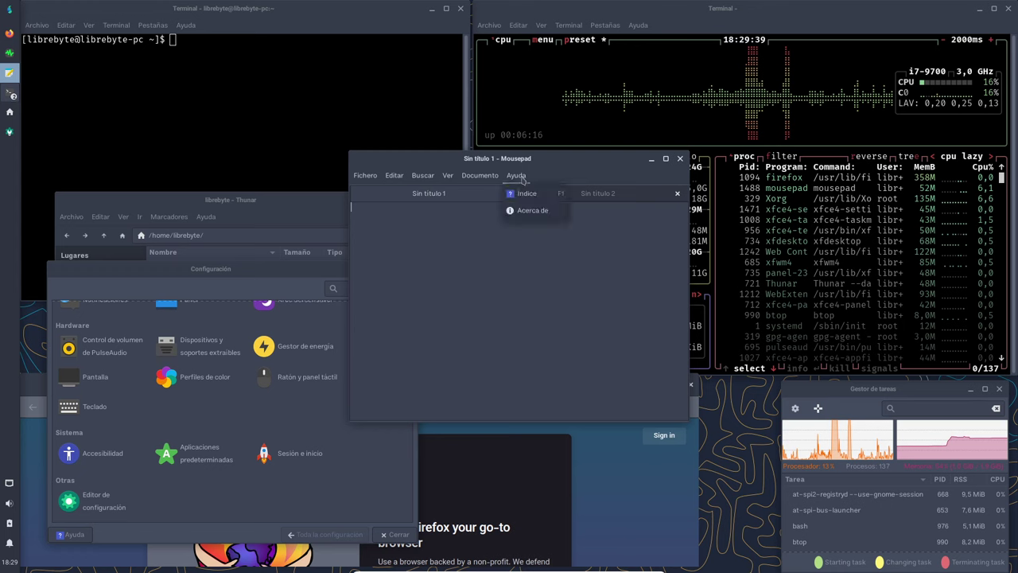
left_click(535, 211)
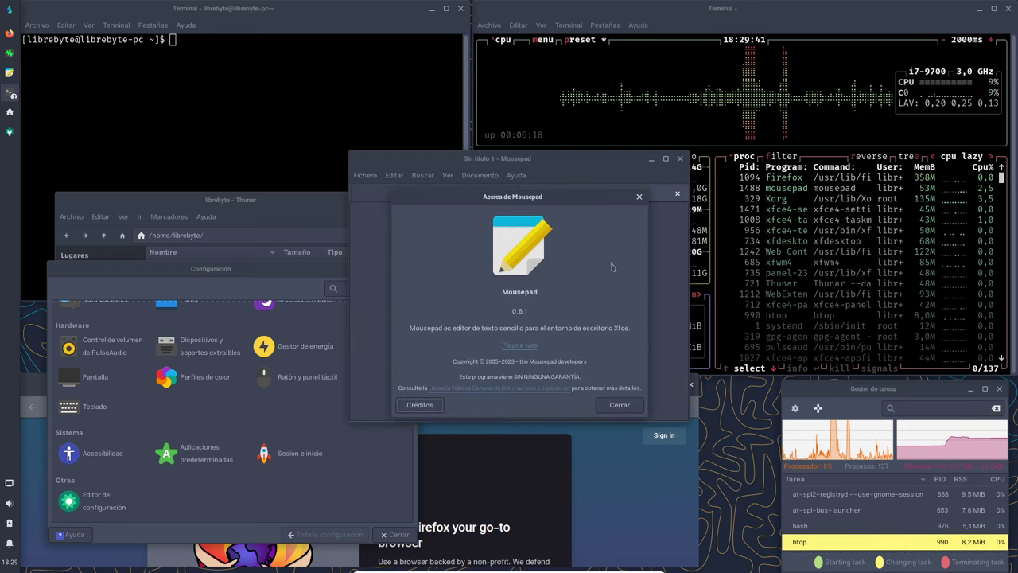
left_click(621, 404)
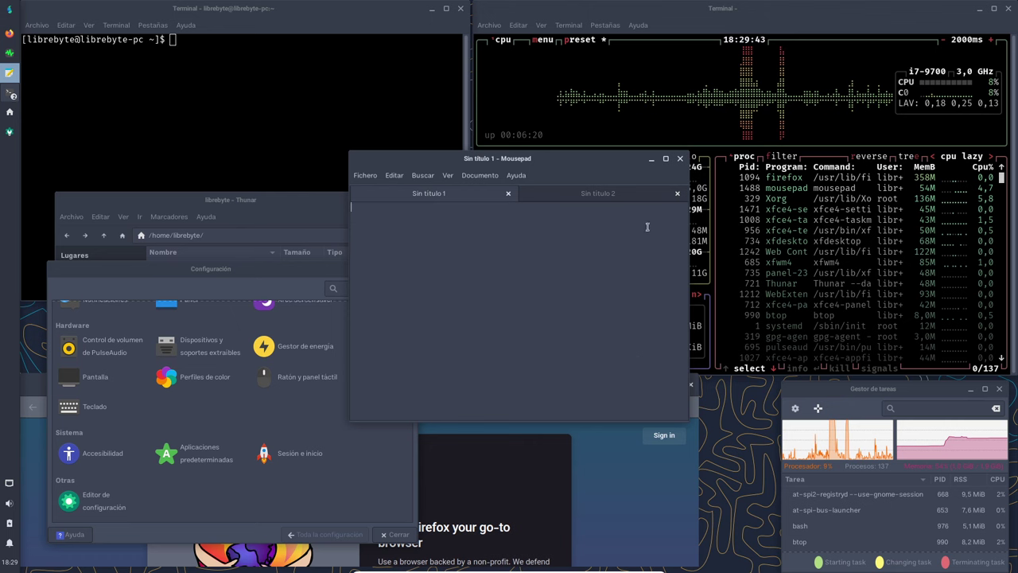
left_click_drag(630, 163, 637, 452)
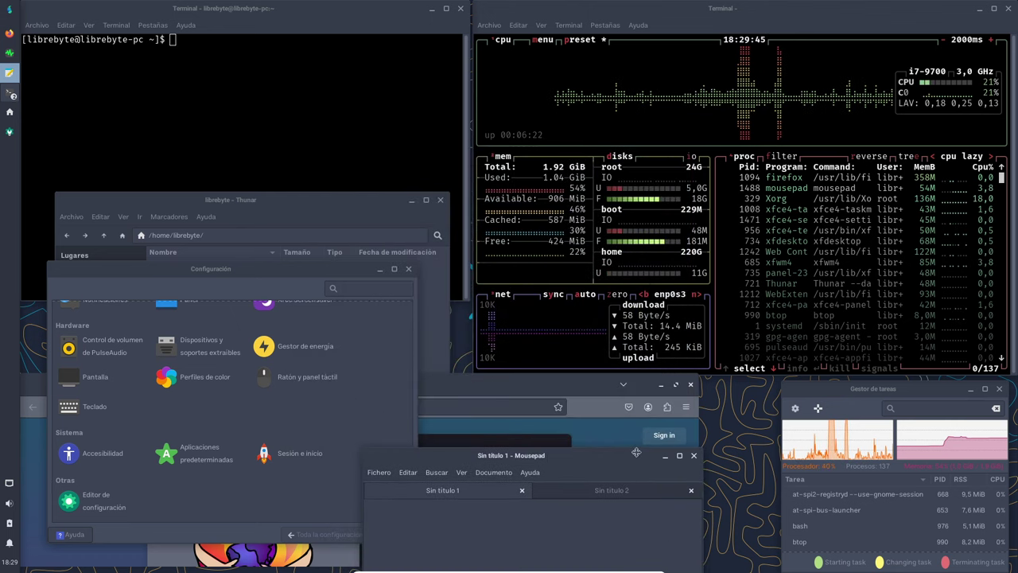
Launch Notas from Aplicaciones > Accesorios and place the sticky note at the lower right.
right_click(739, 438)
mouse_move(811, 430)
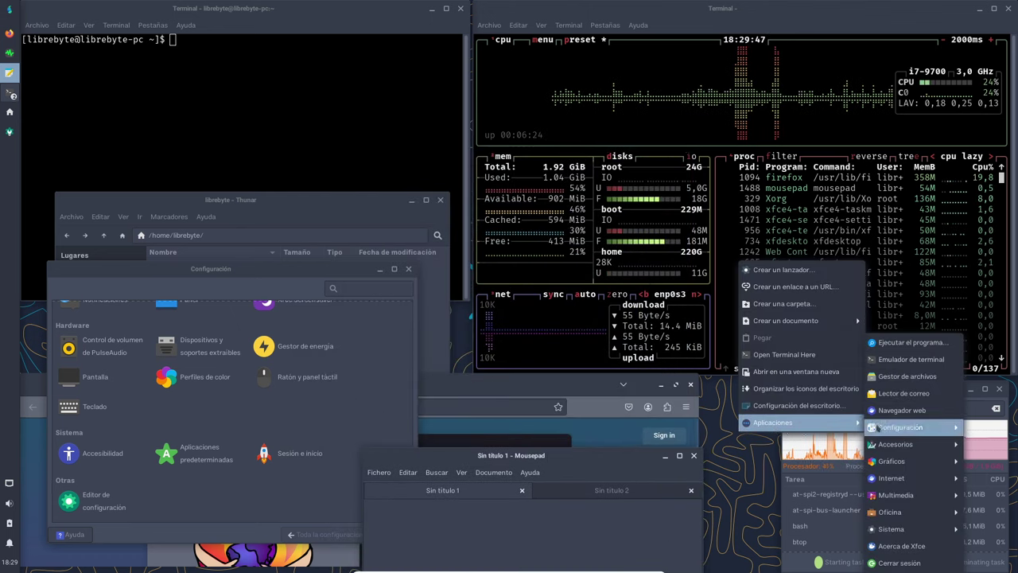
mouse_move(892, 431)
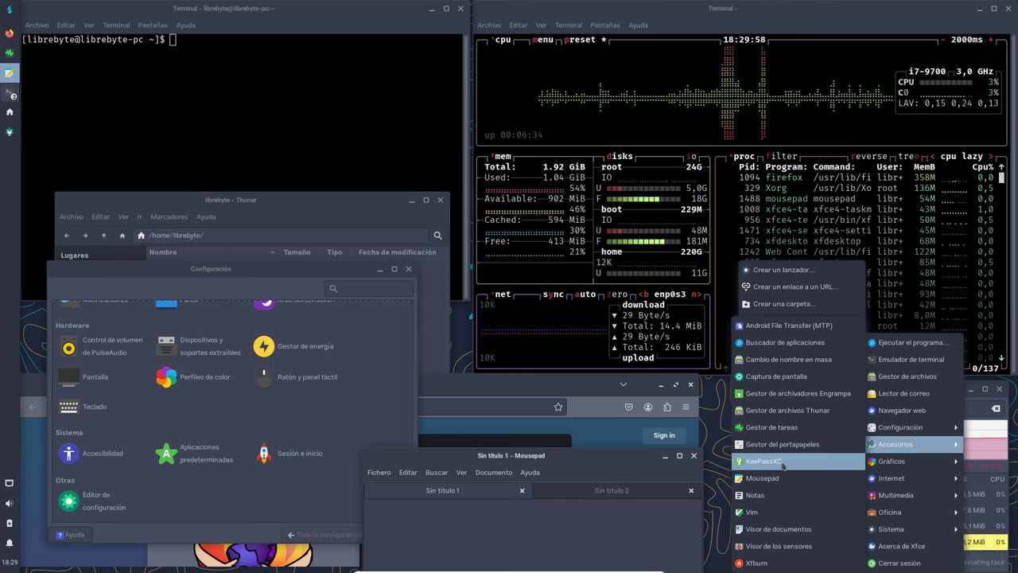
left_click(778, 494)
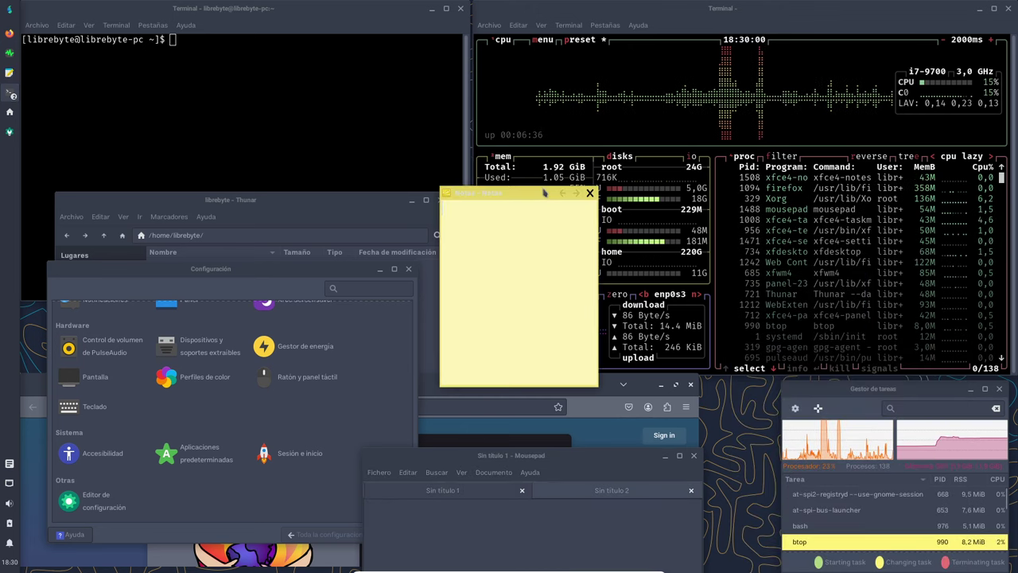
left_click_drag(540, 193, 716, 481)
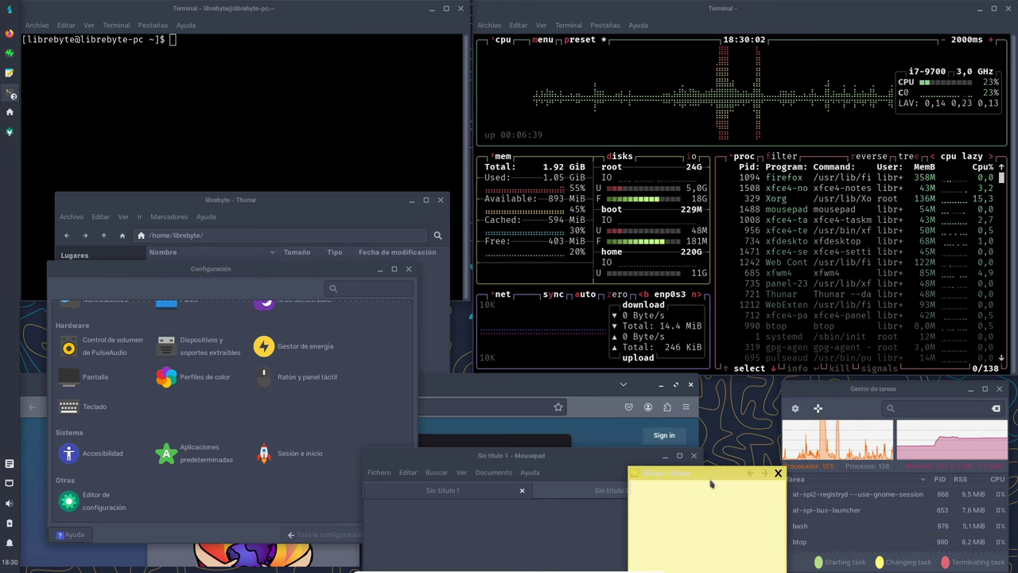
right_click(735, 402)
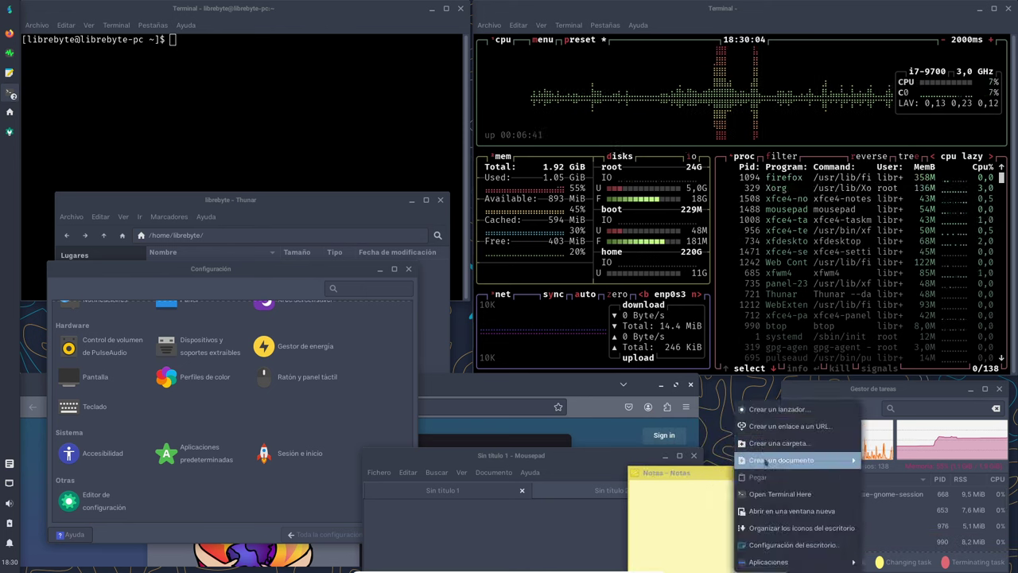